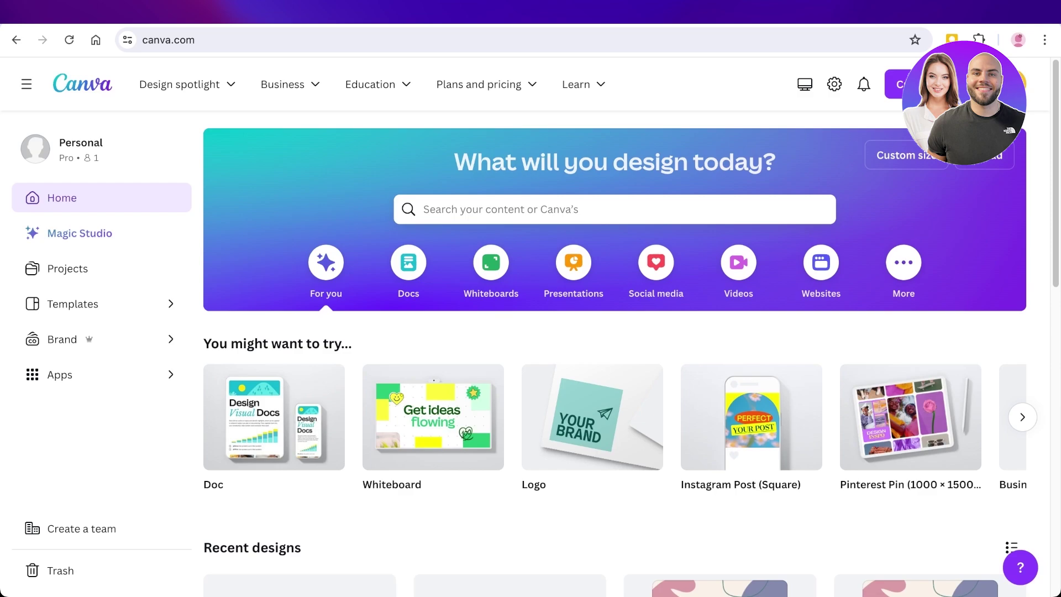
Search the templates for "youtube shorts".
scroll(752, 166, "down", 5)
scroll(910, 260, "up", 2)
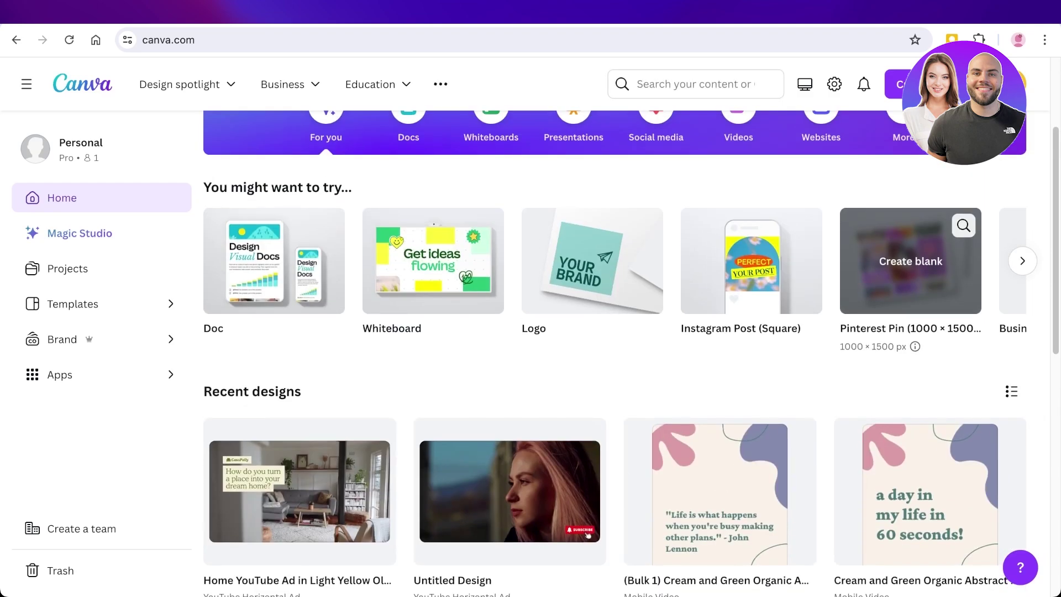
scroll(911, 260, "up", 3)
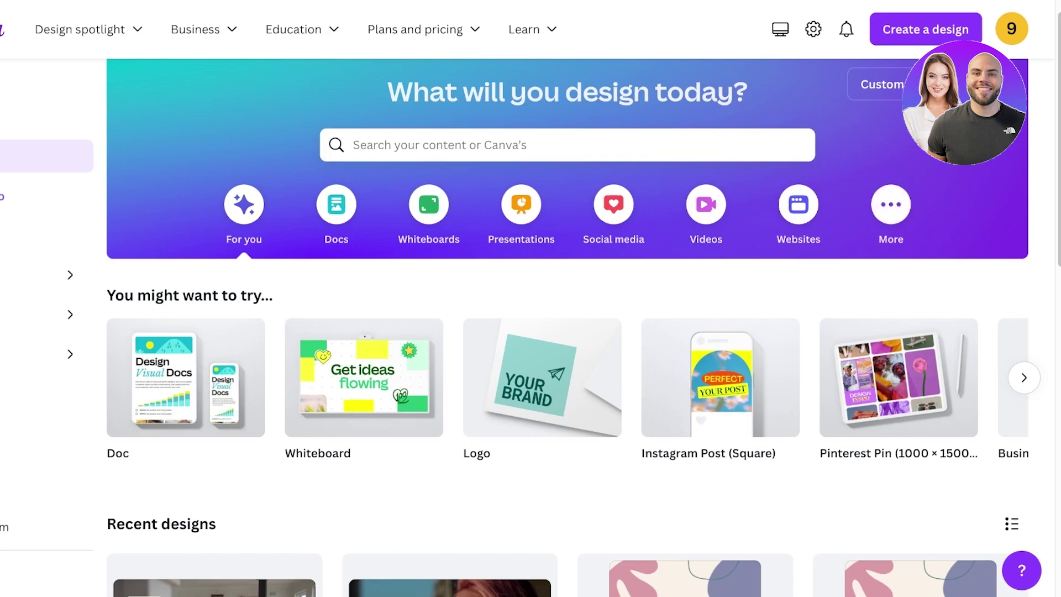
left_click(567, 145)
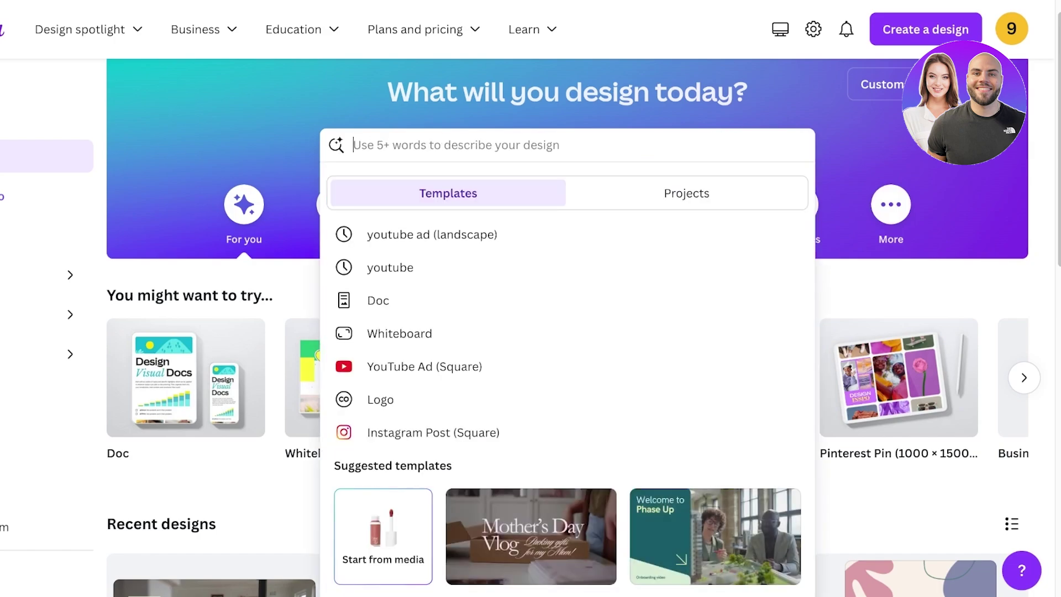
type("youtube")
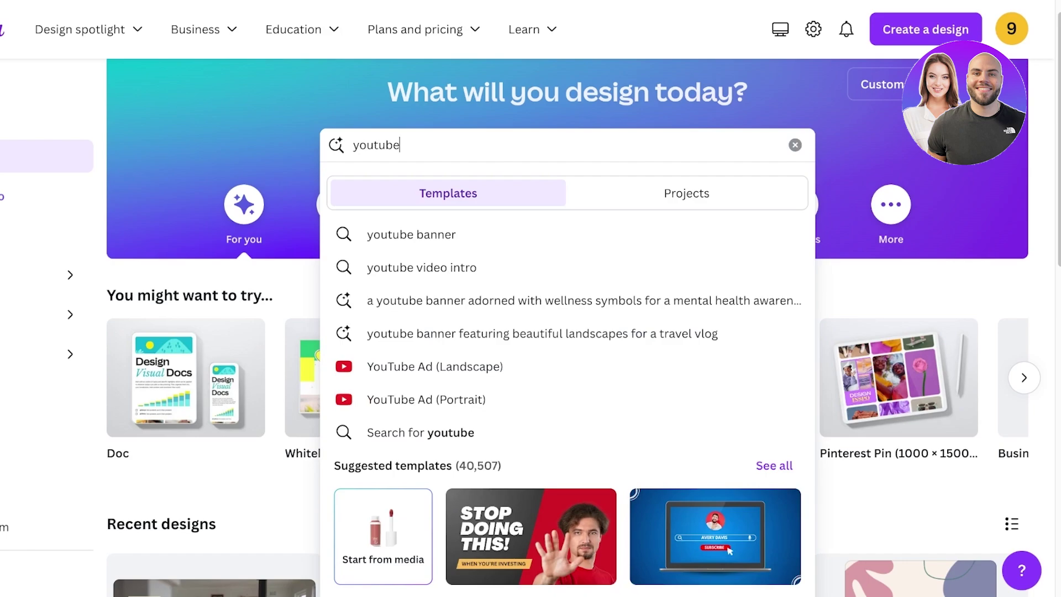
type(" shorts")
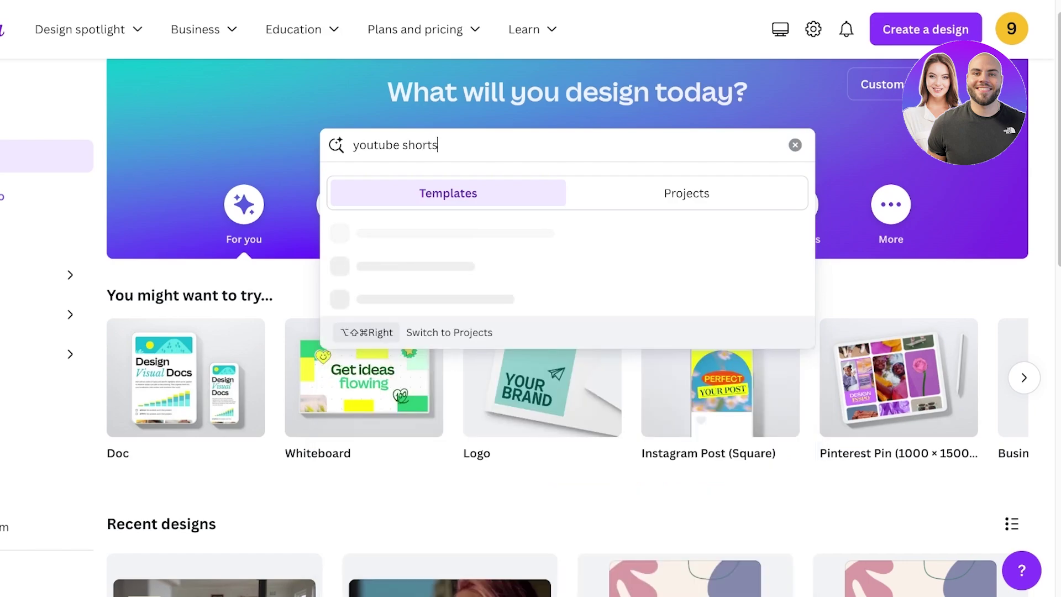
key("Return")
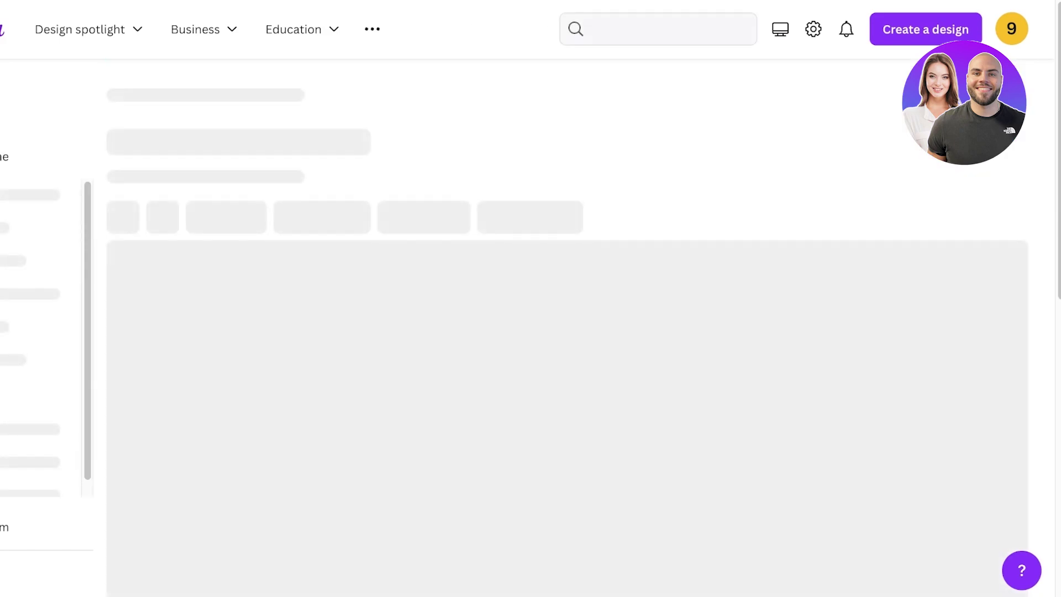
Browse the YouTube Shorts templates and open the Pink Red White Home Foodie template in the editor.
scroll(567, 348, "down", 1)
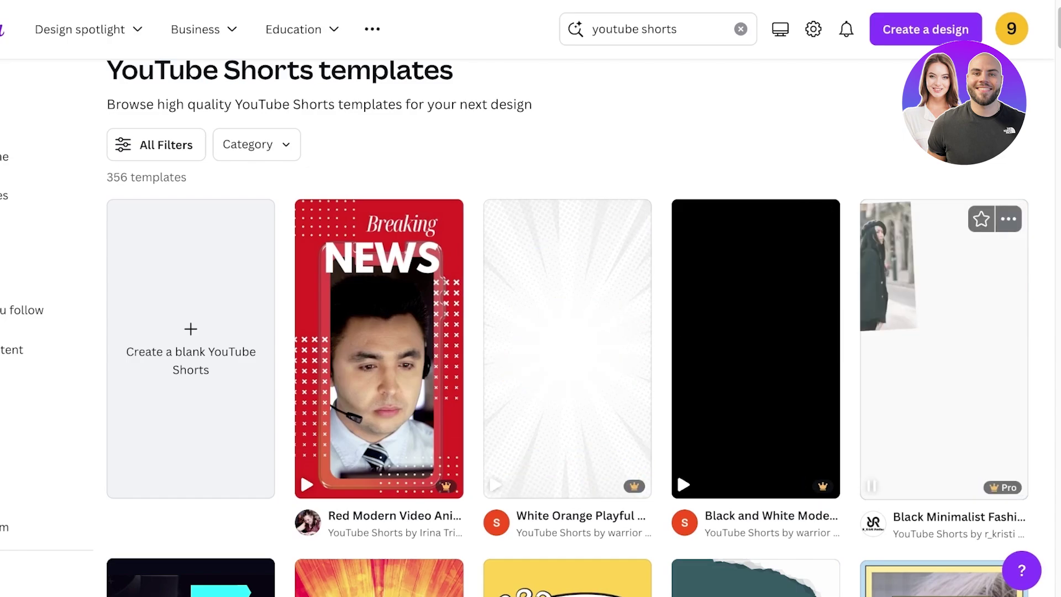
scroll(944, 348, "down", 5)
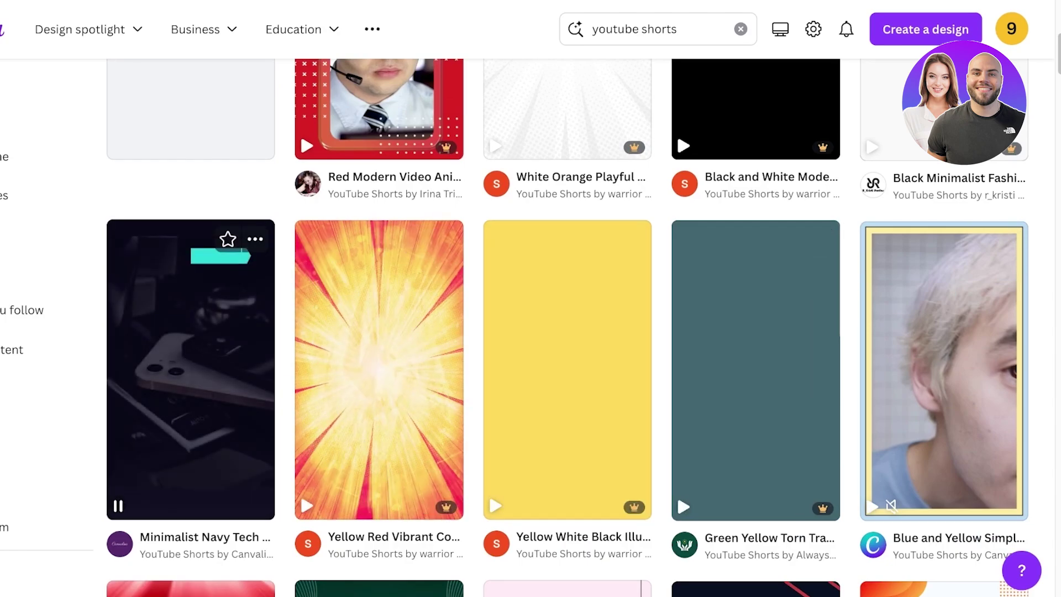
scroll(567, 327, "down", 10)
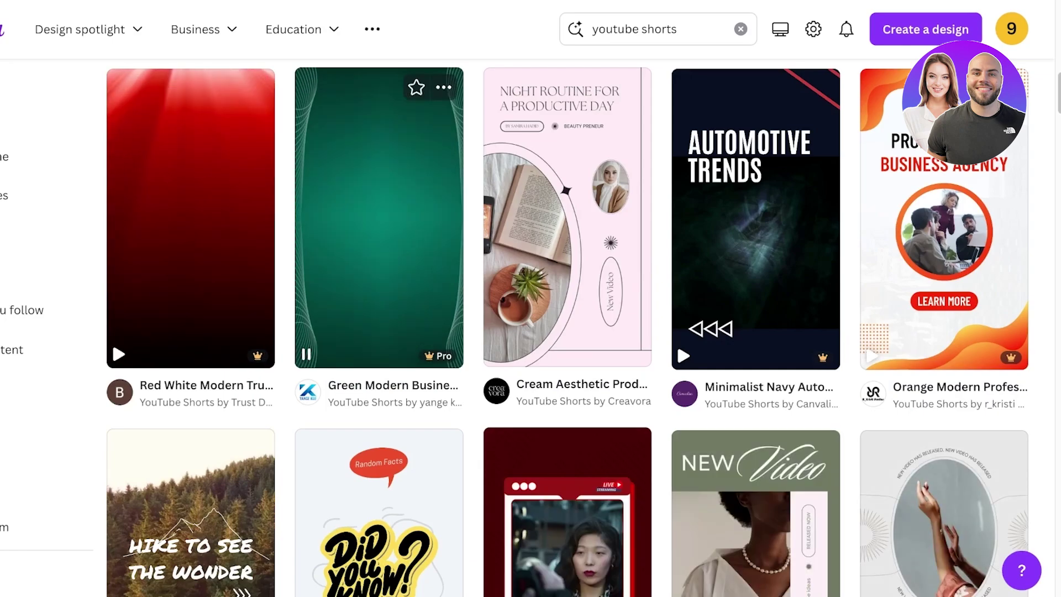
scroll(568, 327, "down", 4)
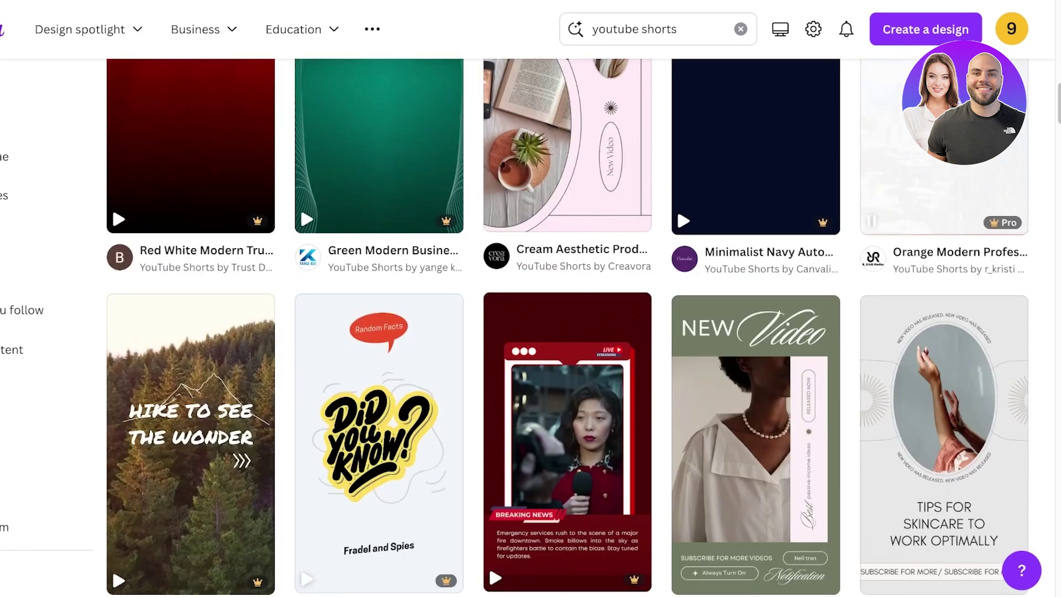
scroll(379, 298, "down", 17)
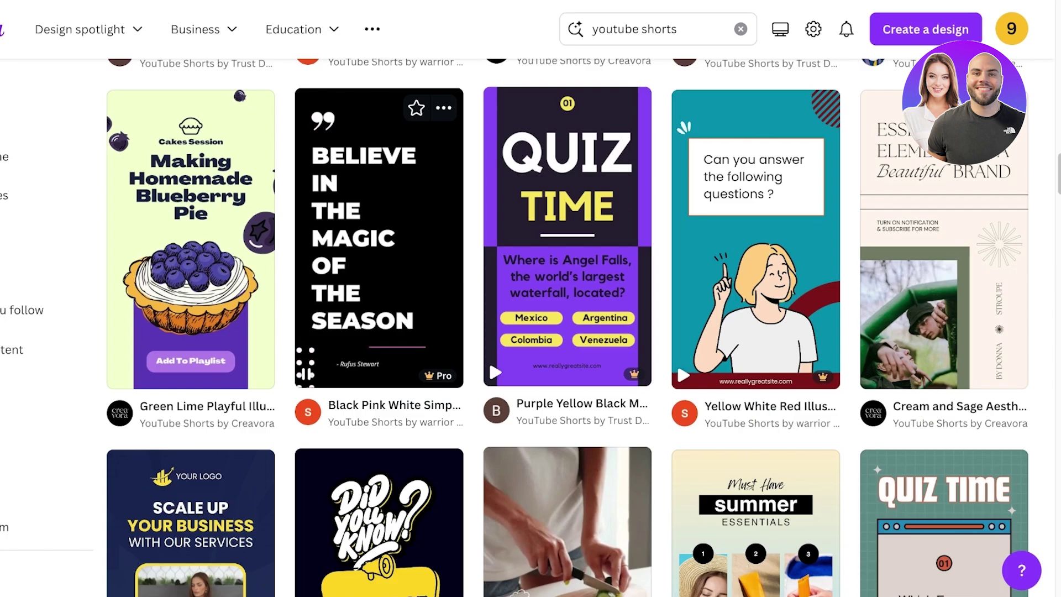
scroll(756, 221, "down", 6)
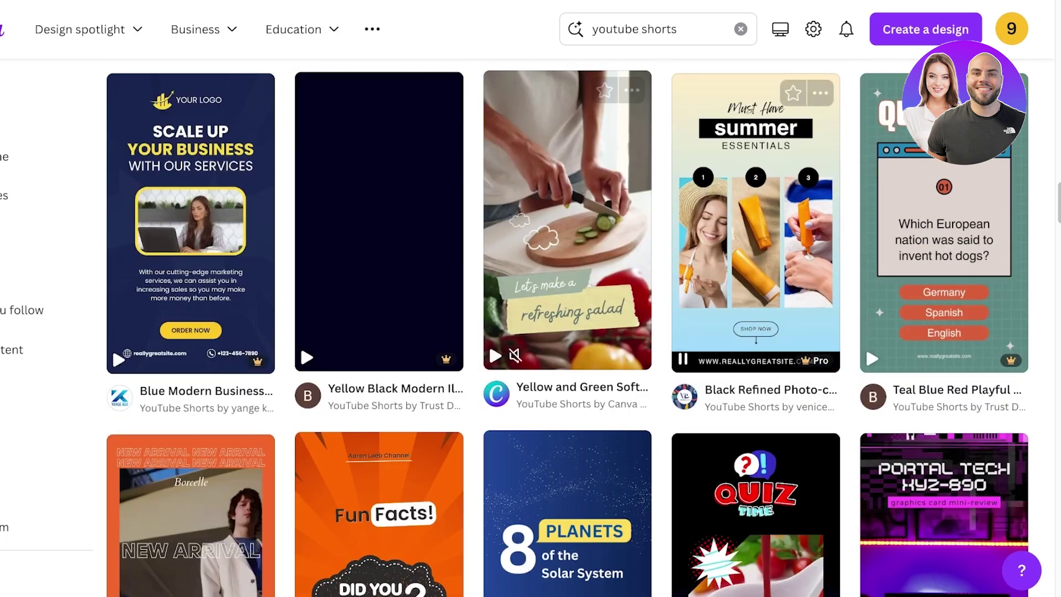
scroll(756, 221, "down", 10)
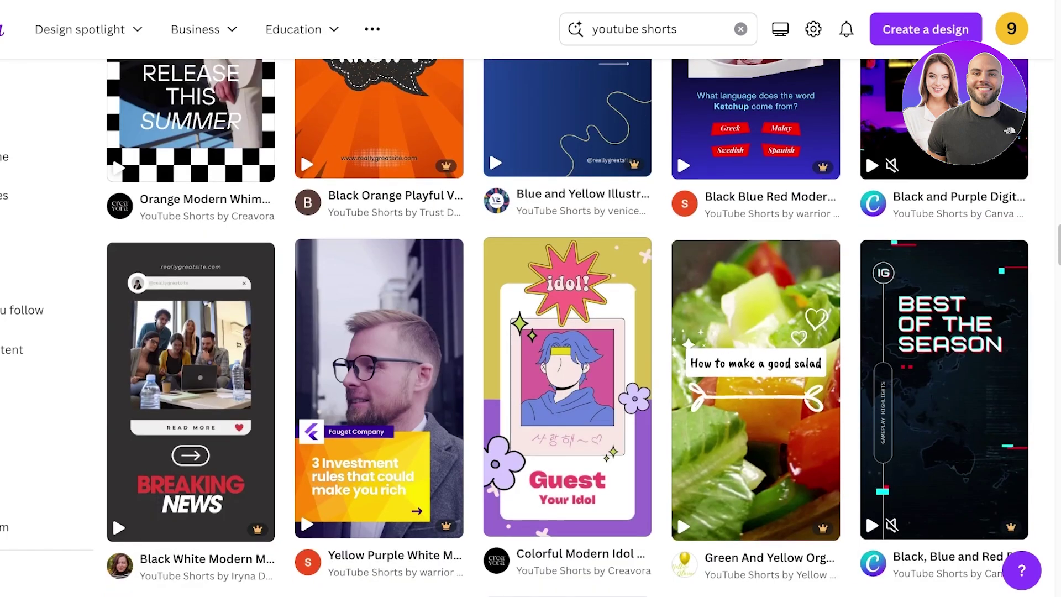
mouse_move(379, 386)
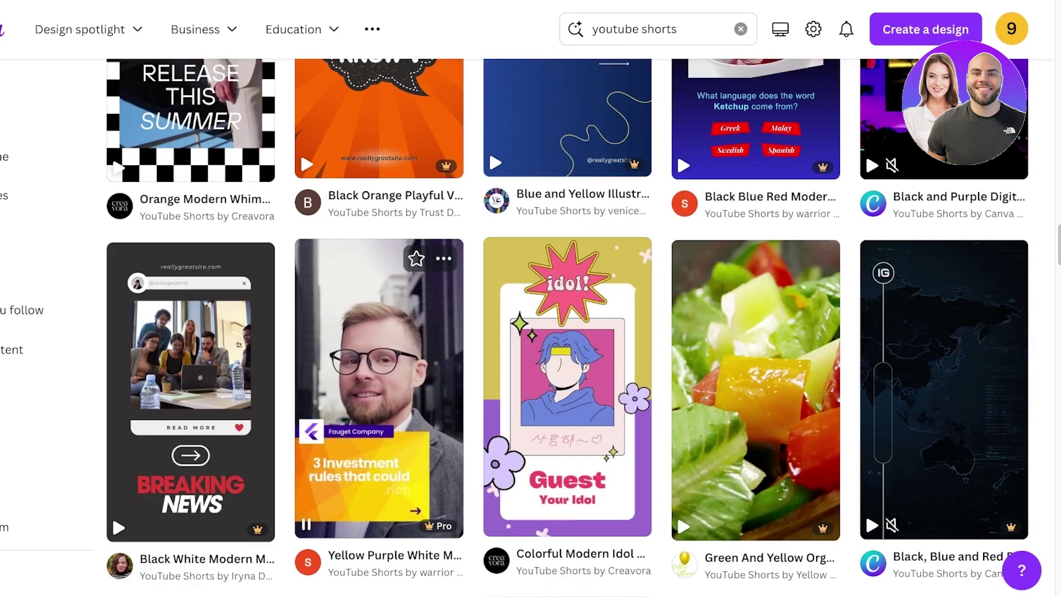
scroll(224, 198, "down", 10)
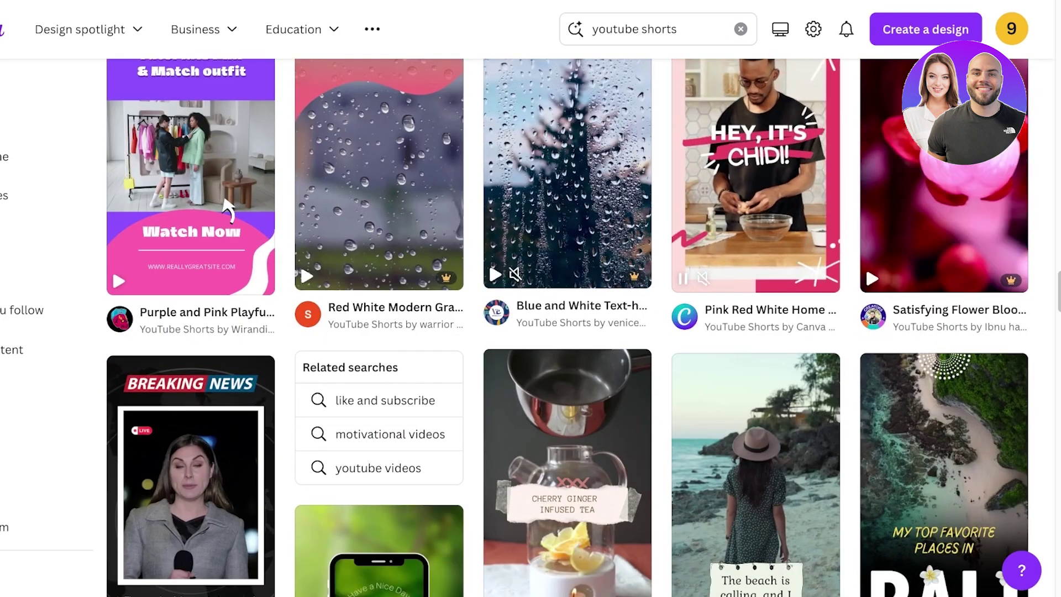
left_click(755, 176)
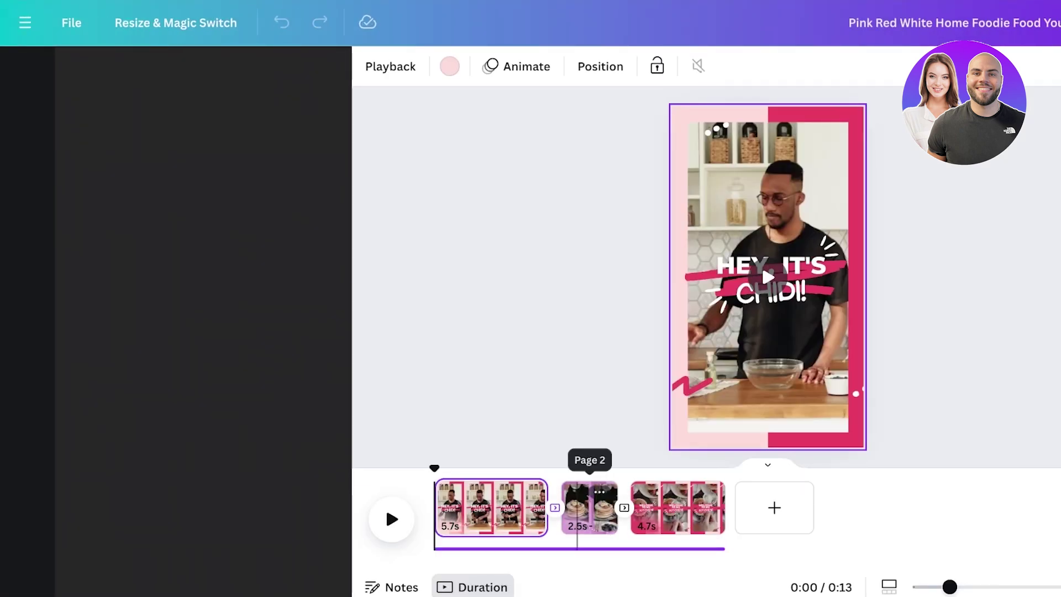
Play through the template's three pages, then replay the beginning of the first page and pause it.
left_click(577, 508)
left_click(464, 507)
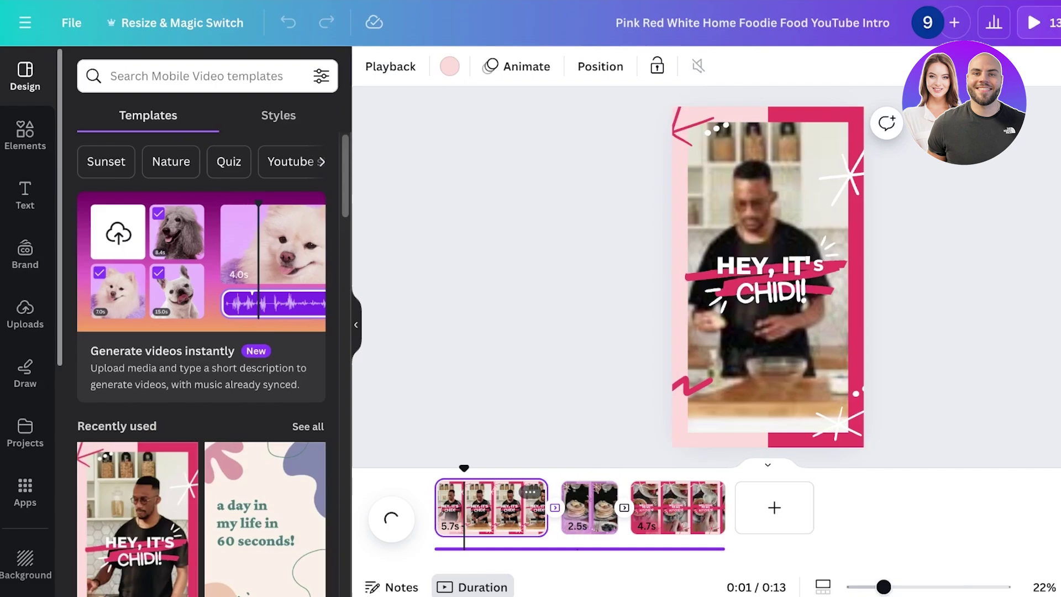
left_click_drag(464, 468, 434, 470)
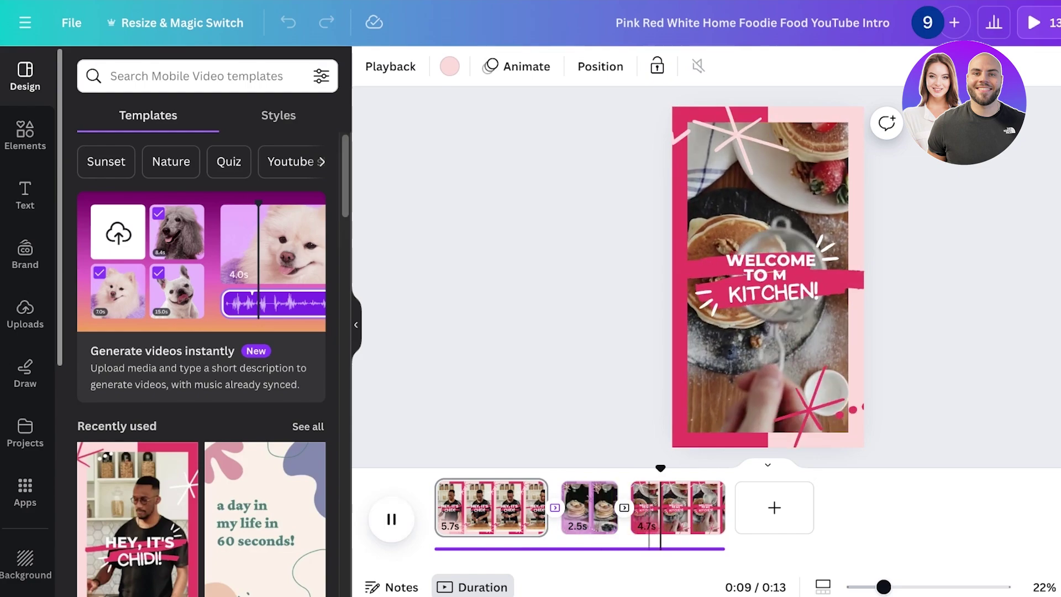
left_click(436, 468)
key("space")
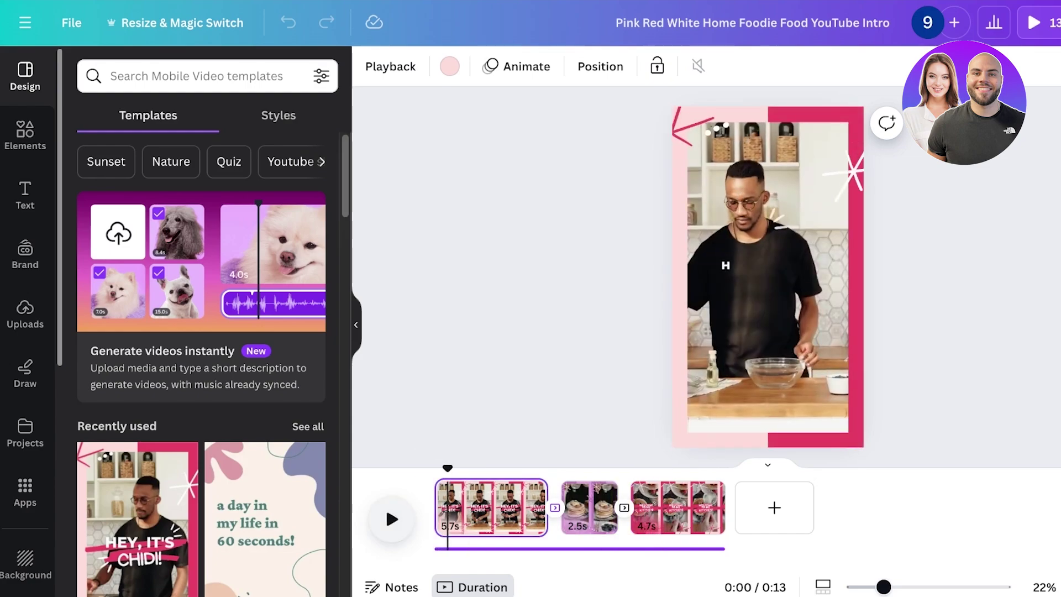
left_click(392, 520)
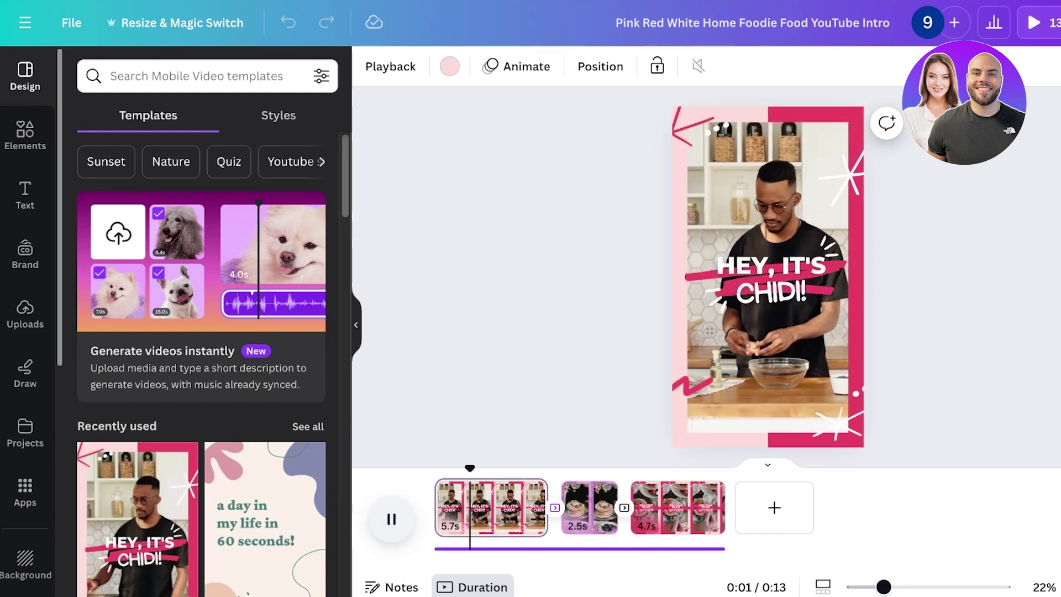
left_click(392, 520)
Delete the name text, the pink brush stroke and the white accent lines from the middle of the first page.
left_click(772, 269)
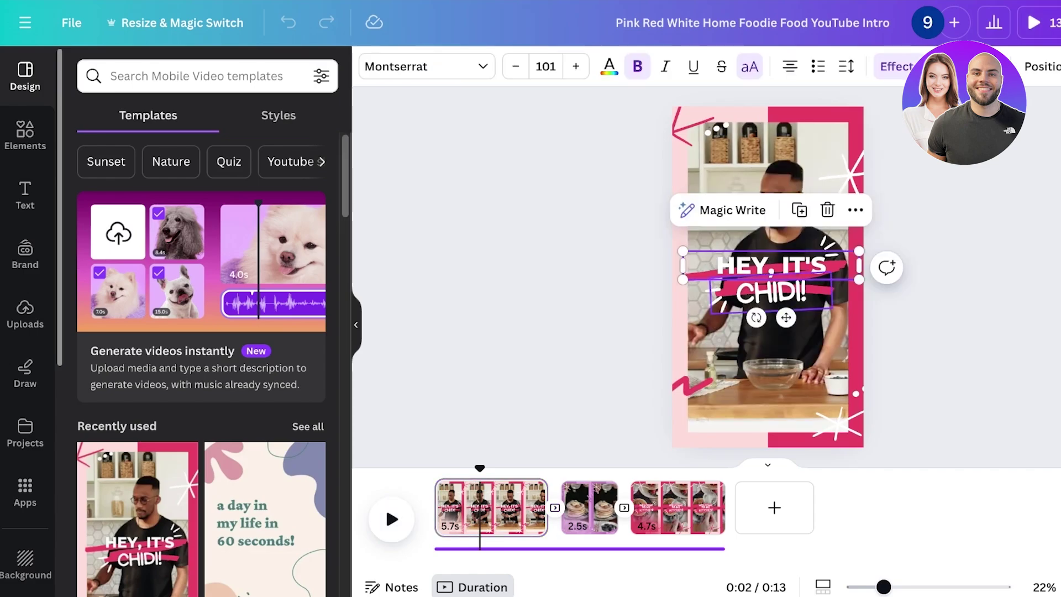
left_click(771, 292)
key("Delete")
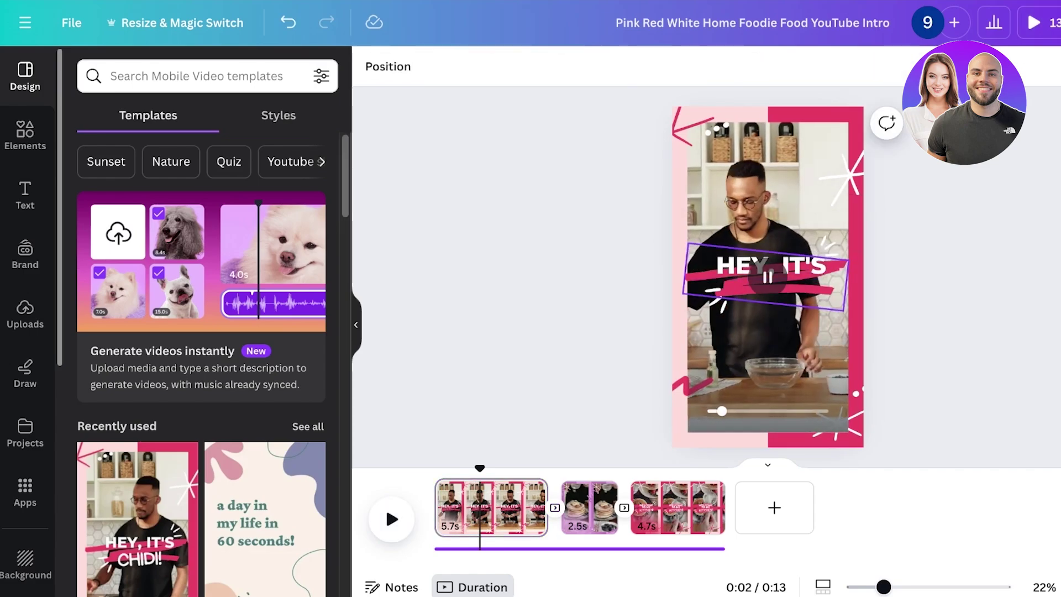
left_click(771, 291)
key("Delete")
left_click(826, 246)
key("Delete")
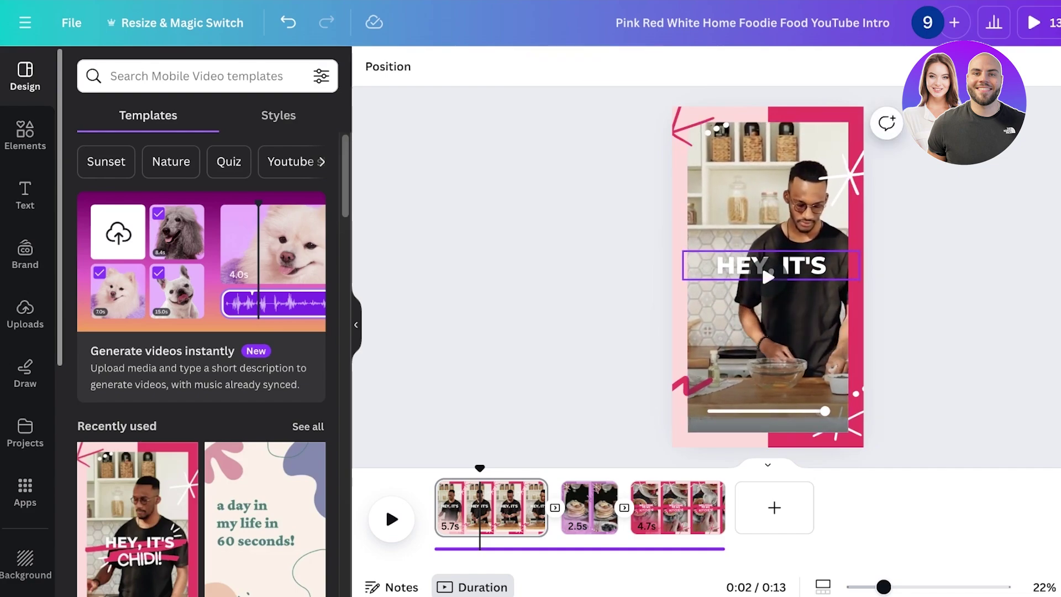
Move the "HEY, IT'S" text down to the lower edge of the first page.
left_click_drag(768, 276, 768, 438)
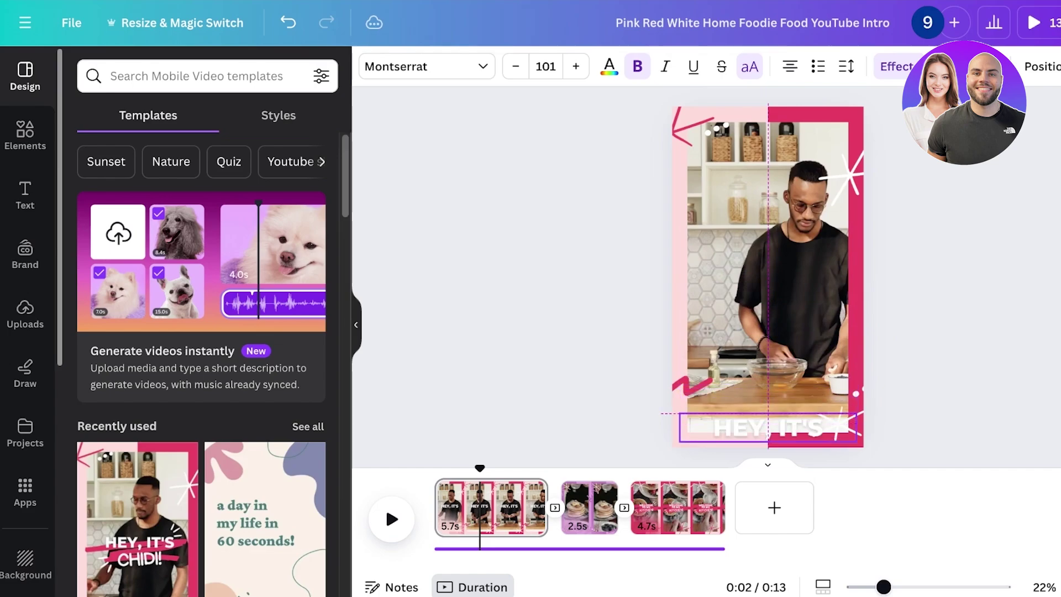
left_click_drag(713, 428, 786, 428)
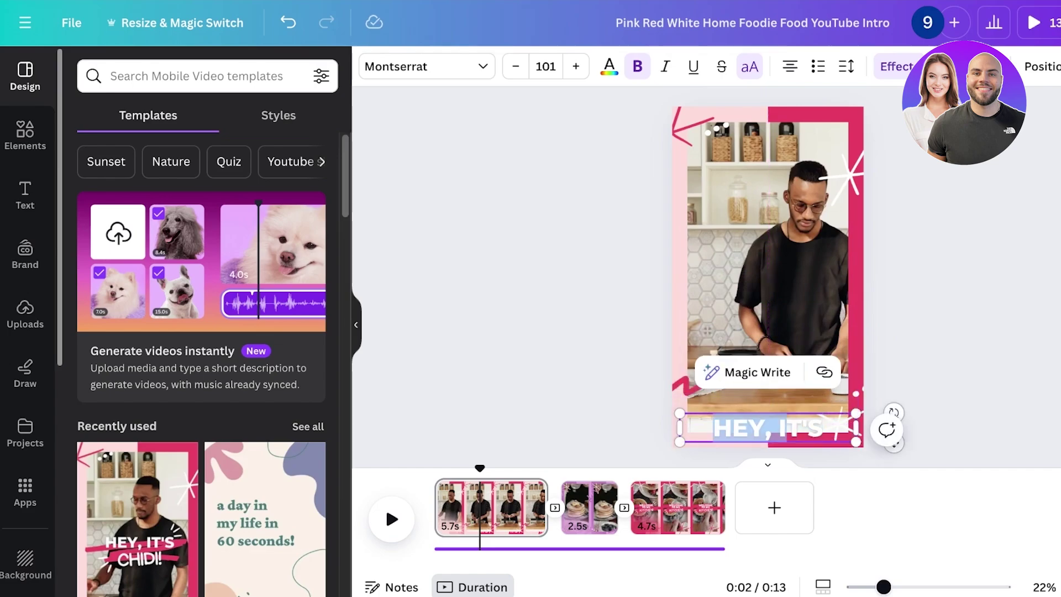
left_click(906, 359)
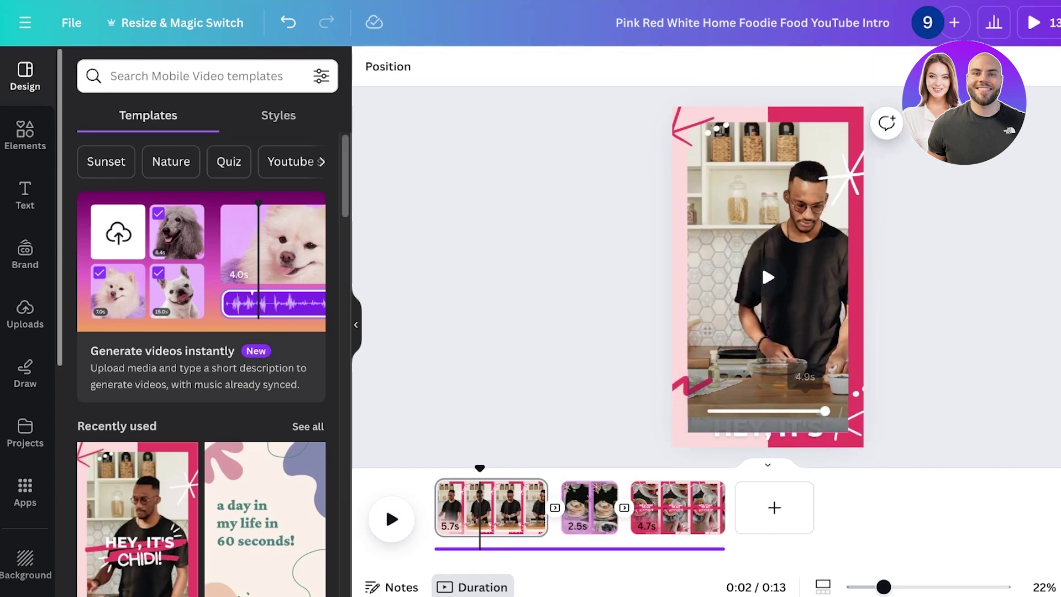
left_click(799, 410)
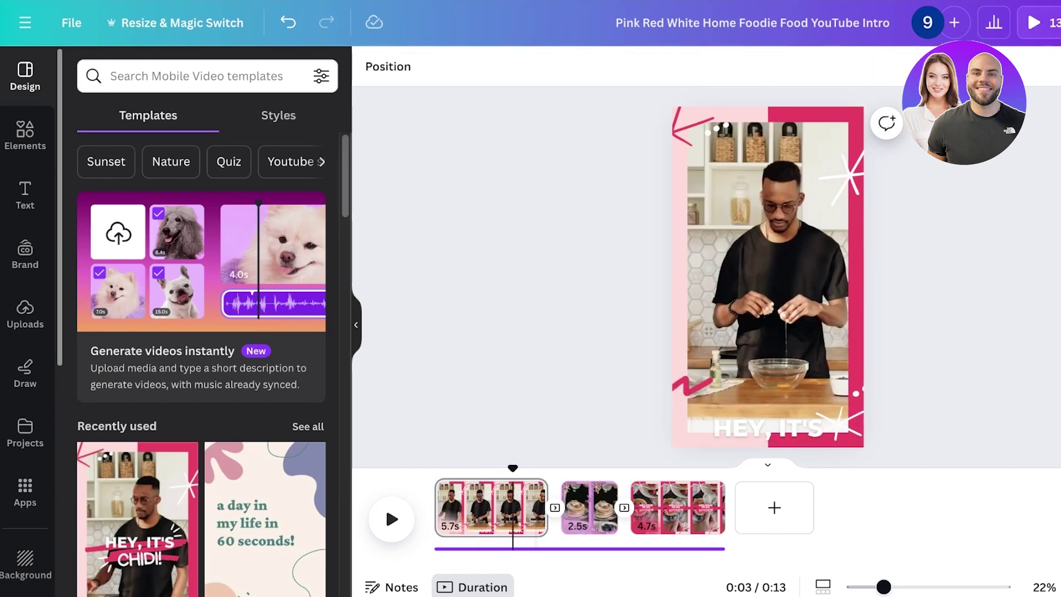
left_click(768, 309)
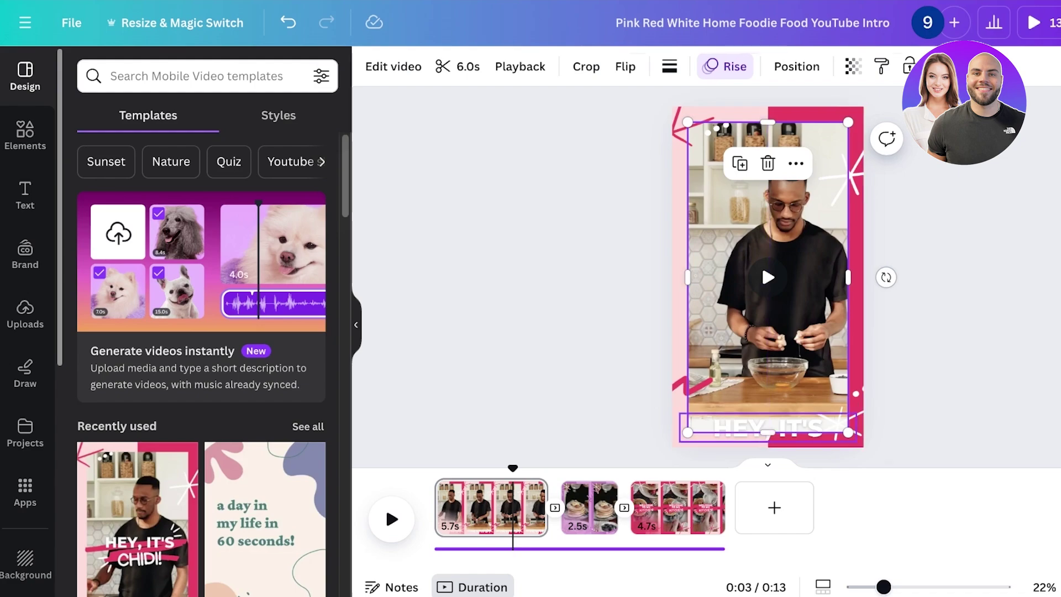
Move the greeting near the page's upper edge, reword it as "HEY ITS" plus a new first name, and shrink it to about size 51.
left_click(768, 428)
left_click_drag(768, 429, 775, 151)
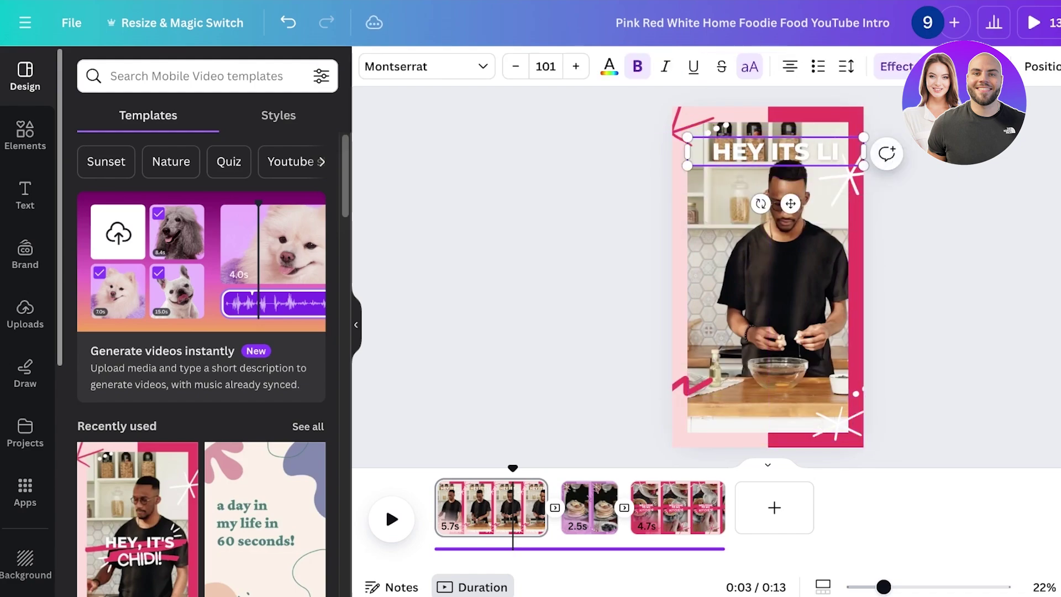
type("LY")
left_click_drag(864, 166, 775, 145)
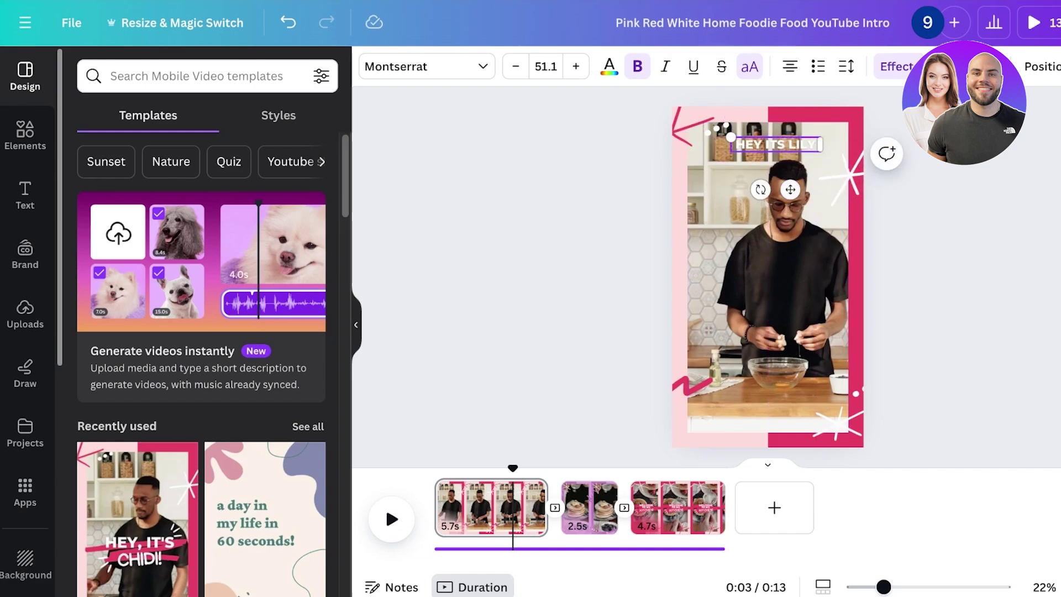
Delete the cooking footage of the man from the first page.
left_click(768, 287)
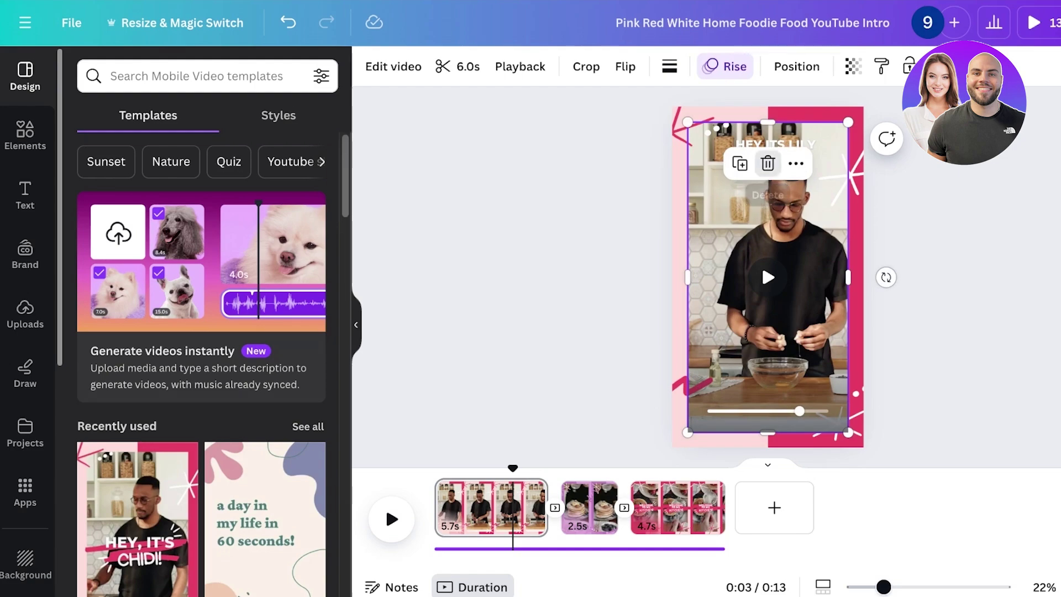
left_click(768, 163)
Search the stock elements for "girl" and browse the video results for a replacement clip.
left_click(25, 135)
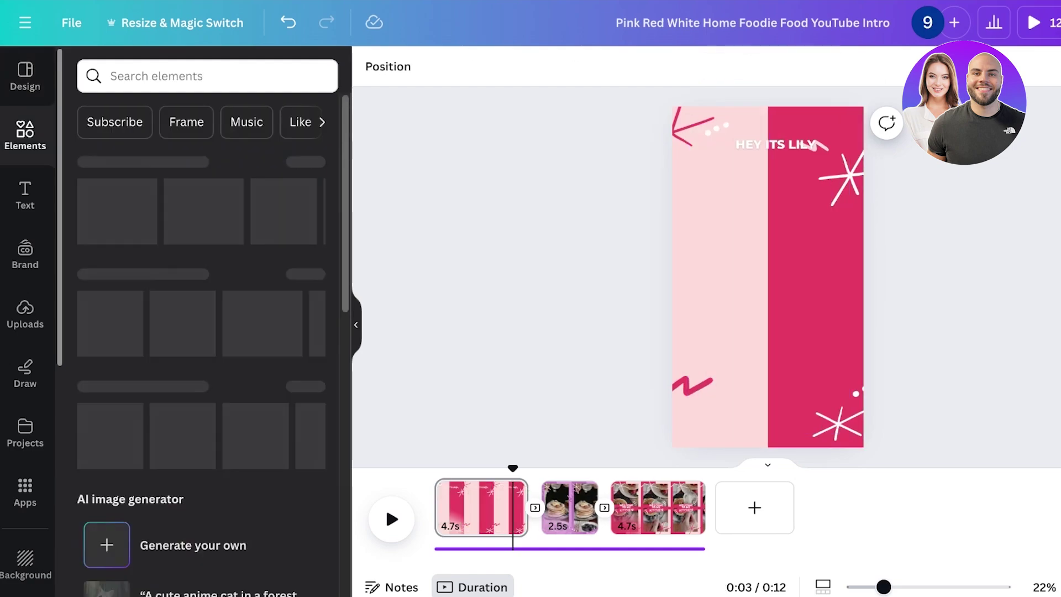
left_click(25, 313)
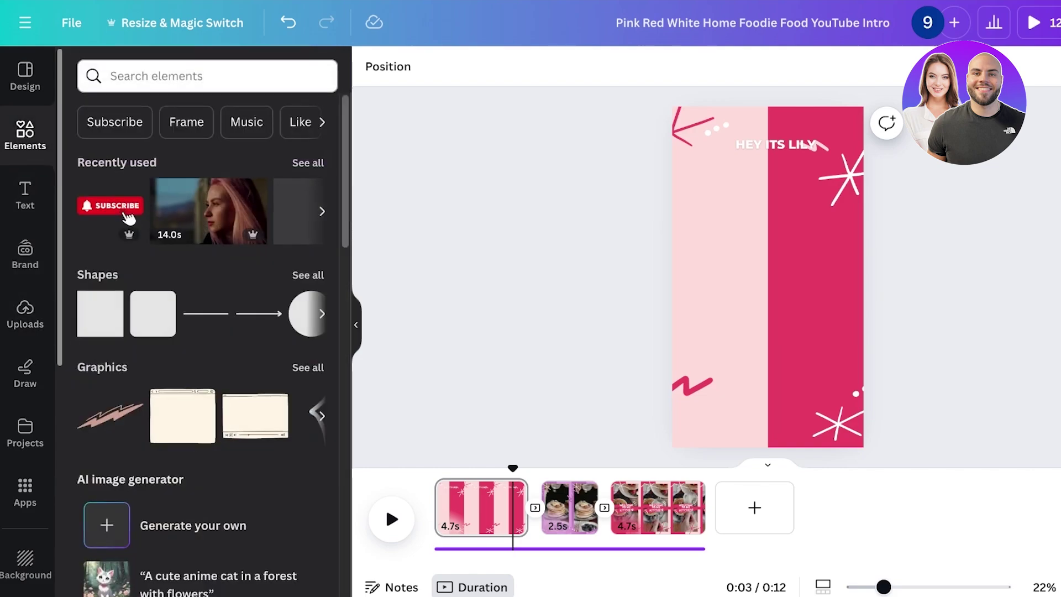
left_click(156, 76)
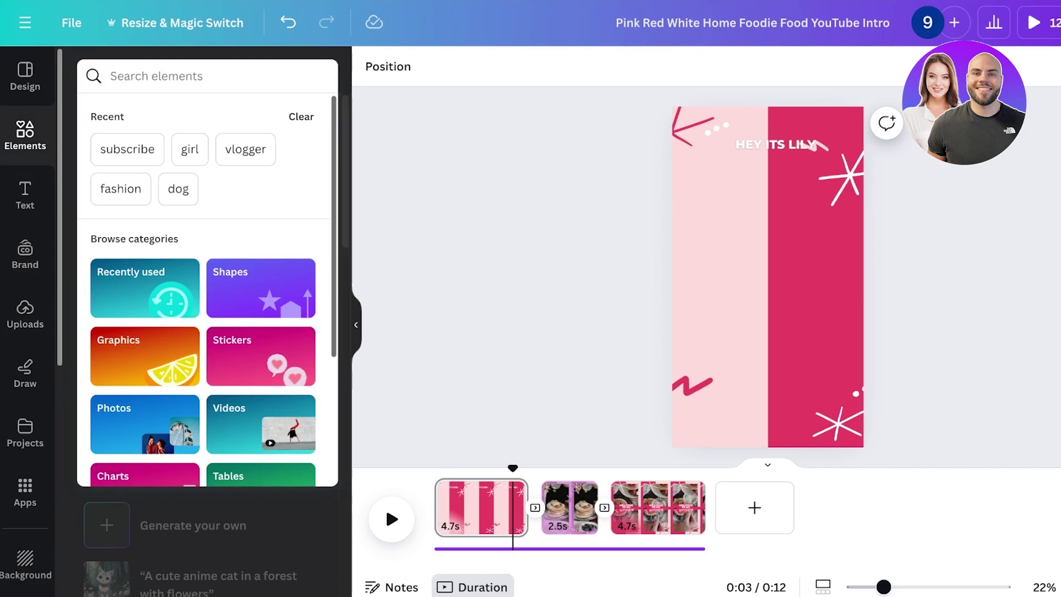
type("girl")
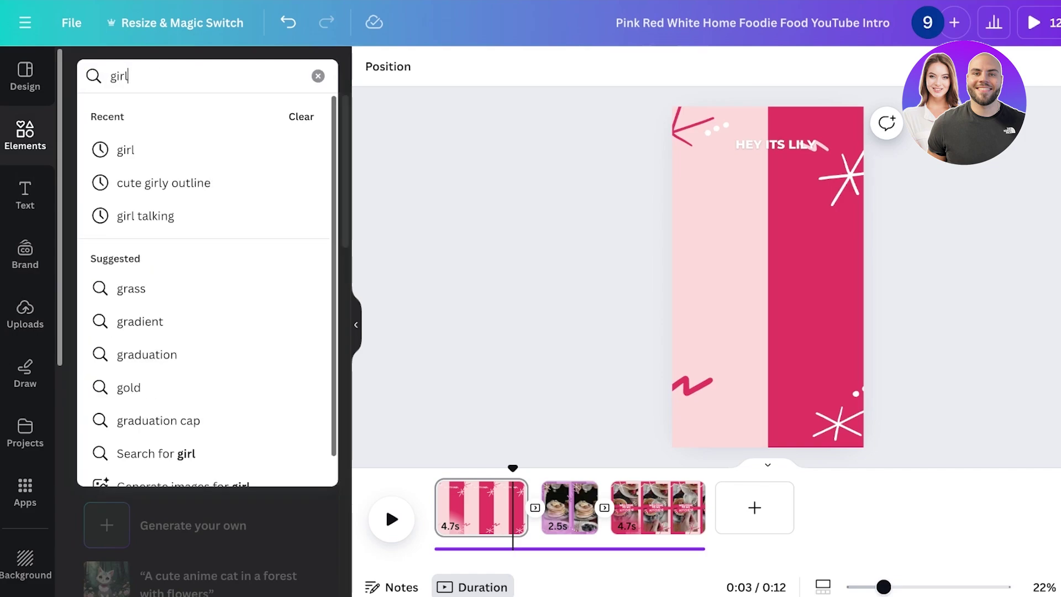
key("Return")
left_click(247, 115)
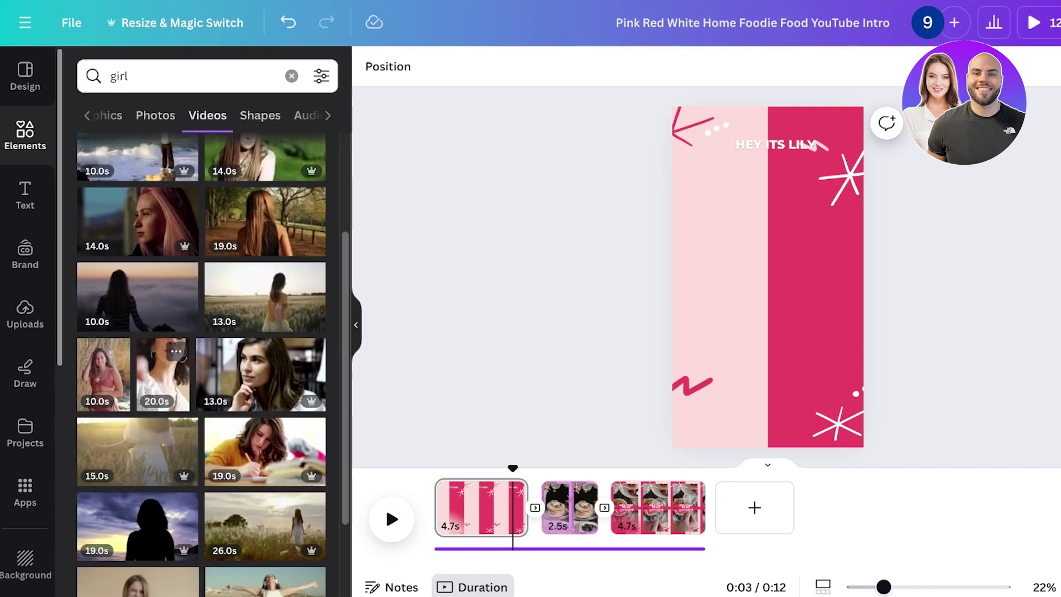
scroll(163, 374, "down", 10)
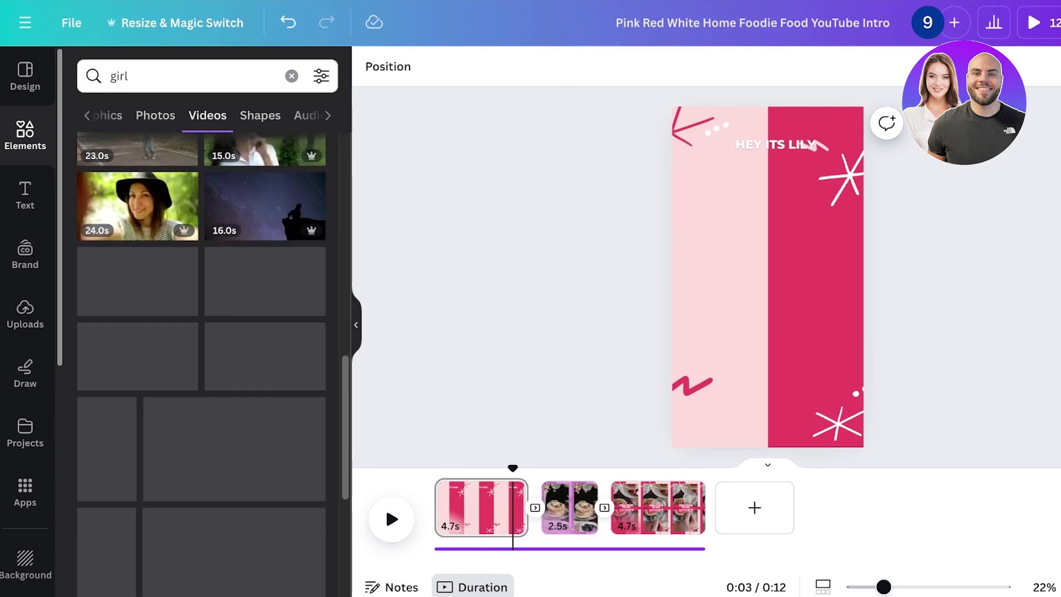
Search the videos for "vlog" and place the 7-second mirror-selfie clip of the woman in a black hat slightly right of the first page's centre.
double_click(120, 76)
key("BackSpace")
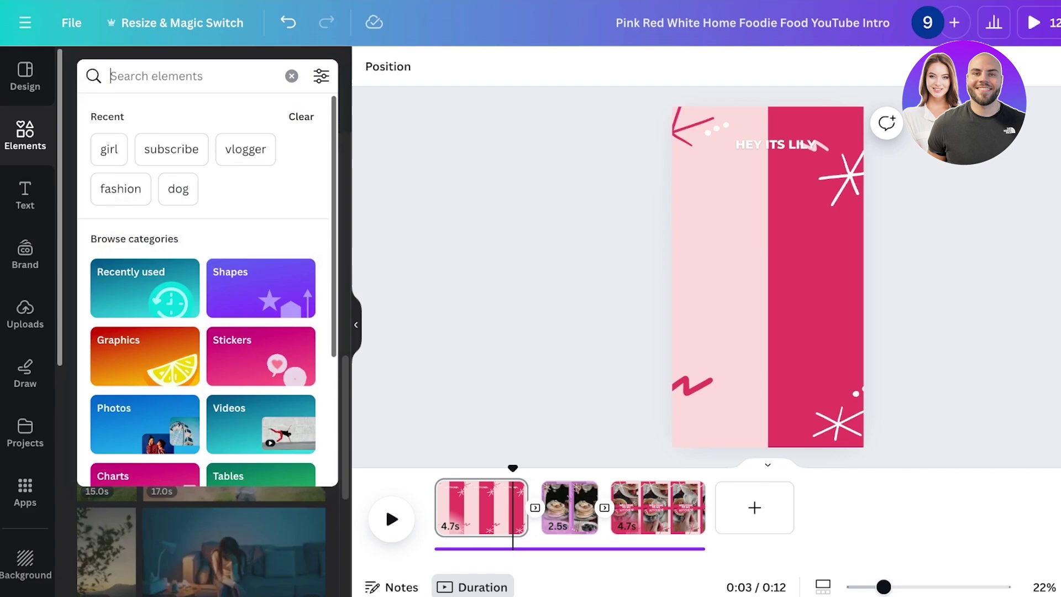
type("b")
key("BackSpace")
type("vlog")
key("Return")
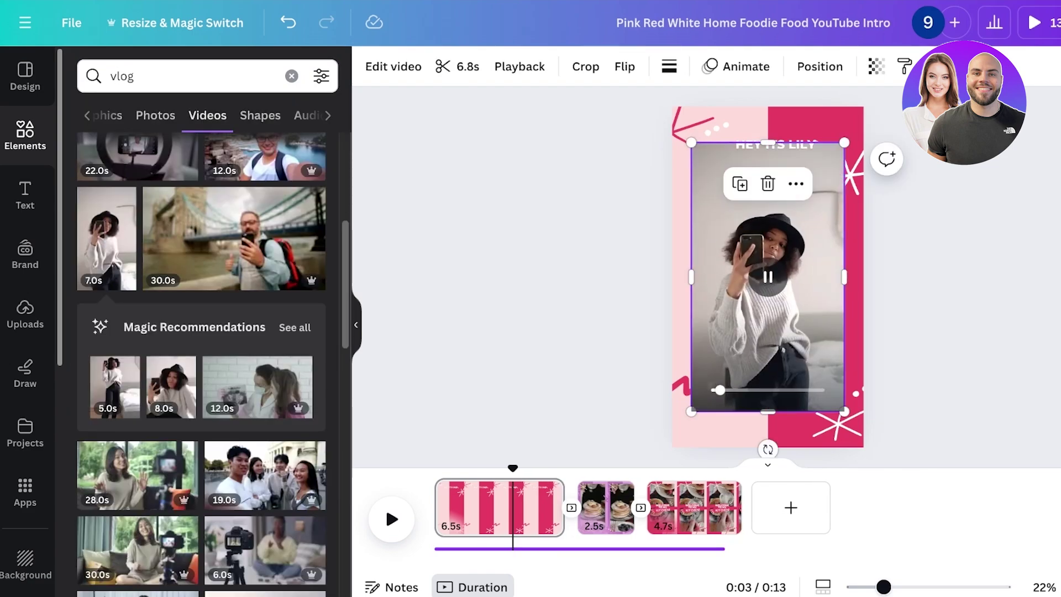
left_click_drag(768, 278, 774, 276)
left_click(608, 265)
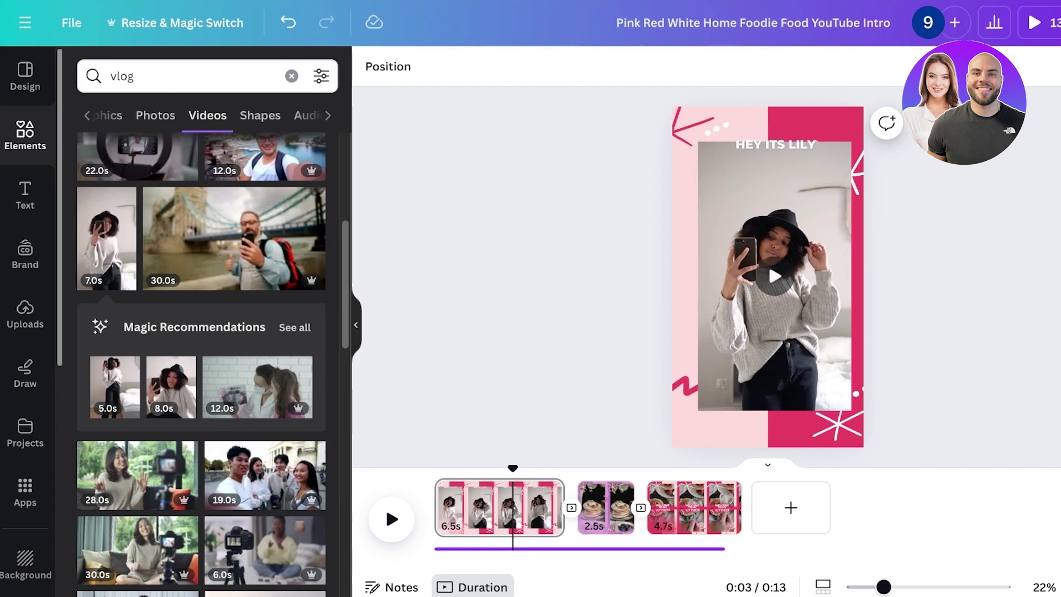
left_click(295, 327)
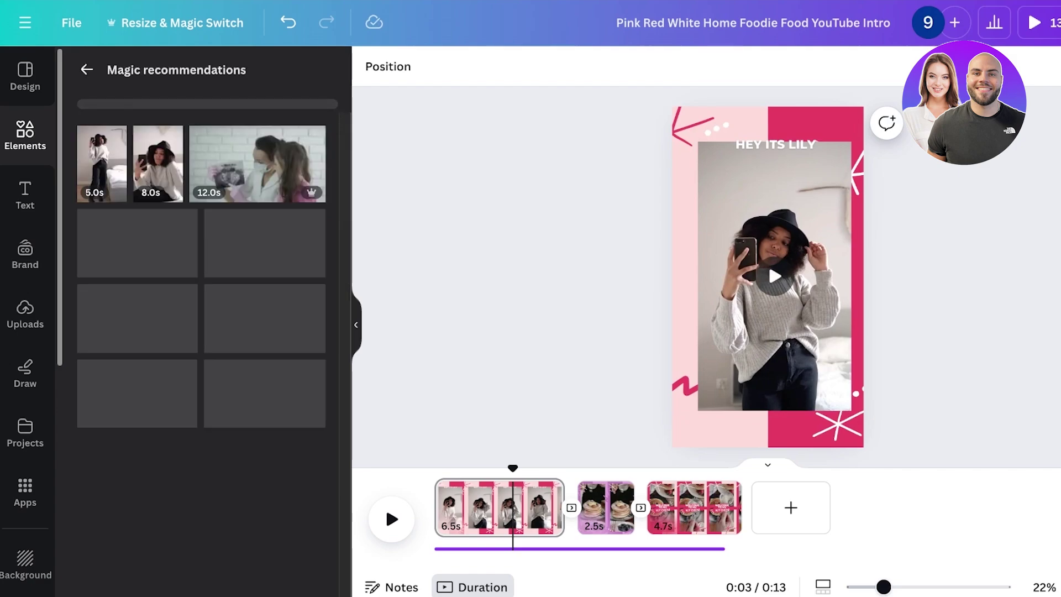
left_click(87, 70)
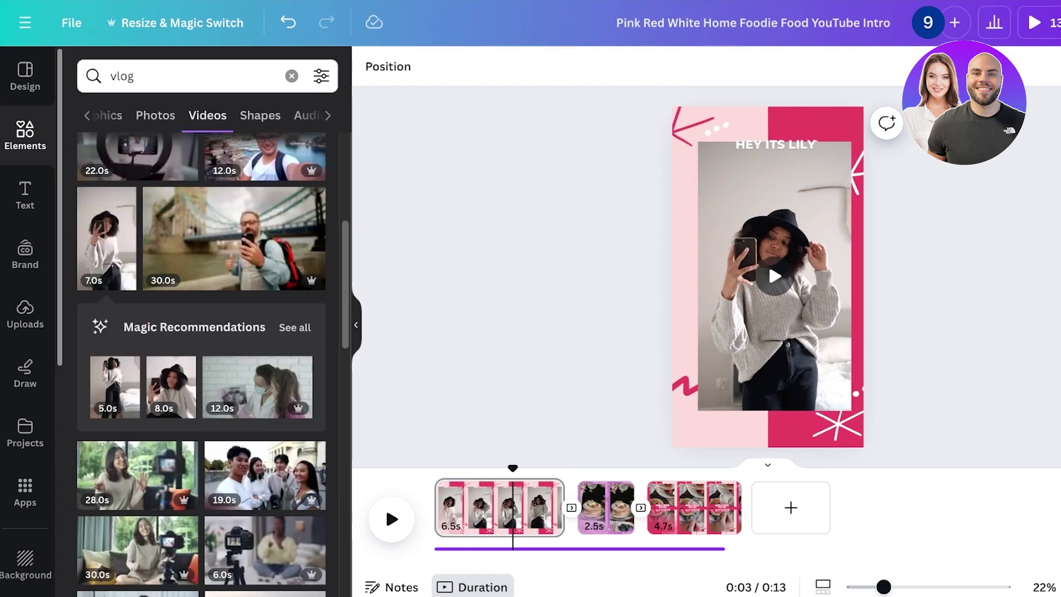
Play the video from the start of the first page through into the pancake page.
left_click(606, 507)
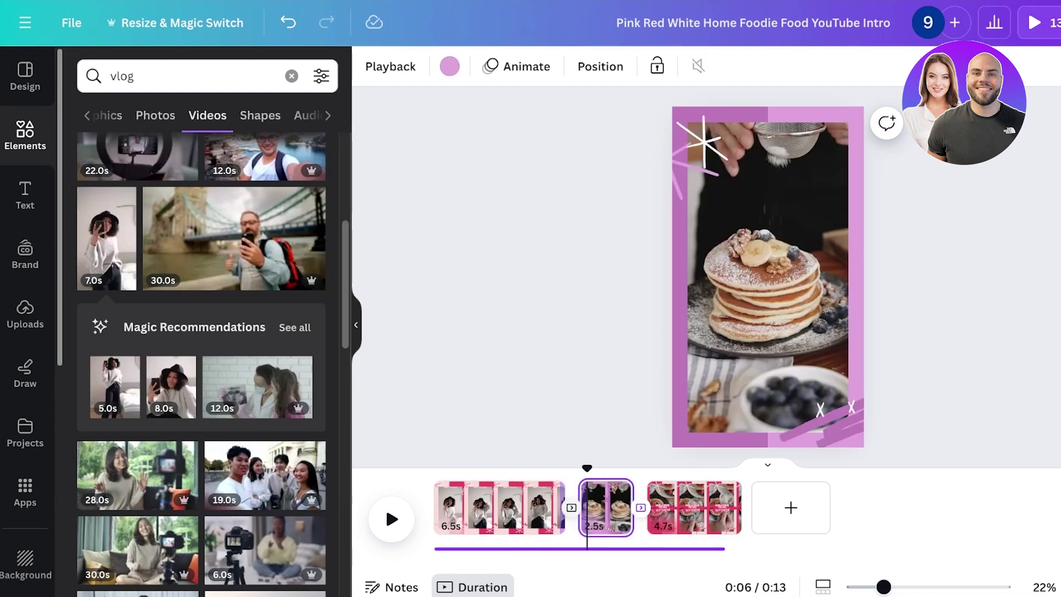
left_click(471, 507)
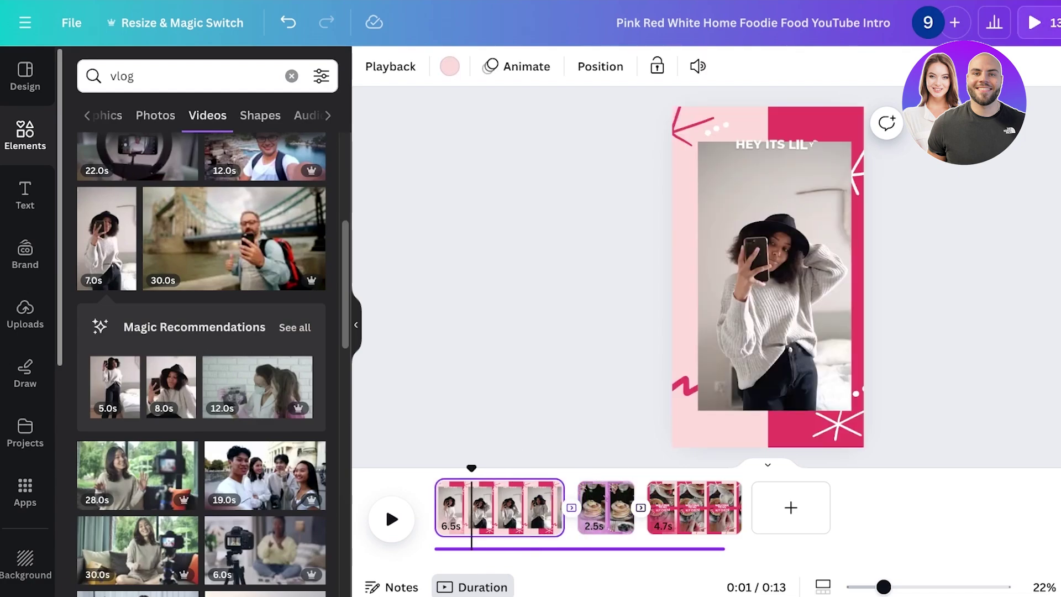
left_click_drag(471, 467, 436, 468)
left_click(392, 520)
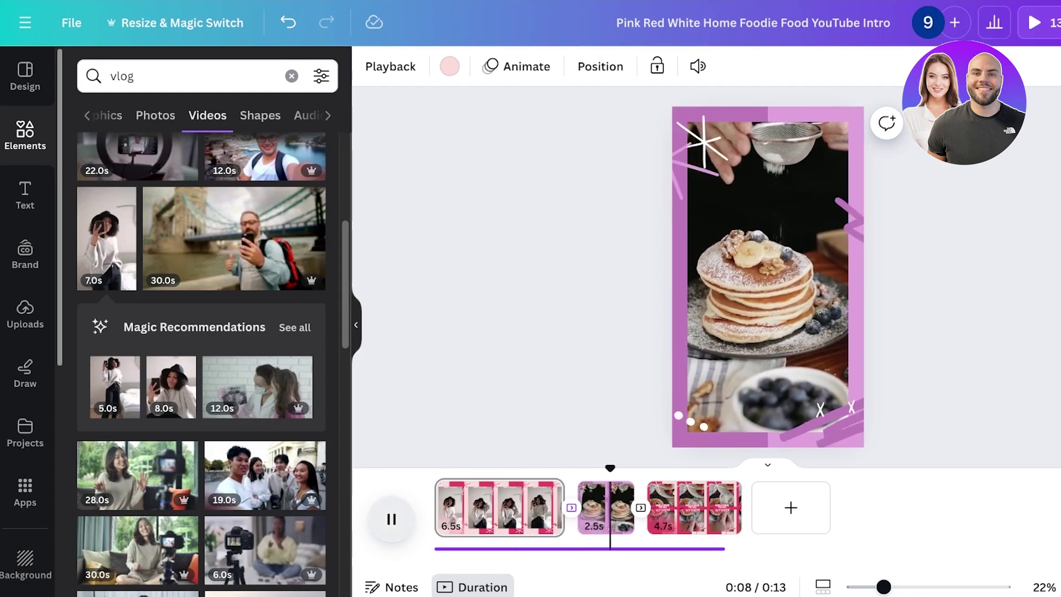
Extend the first page's duration to 6.8 seconds and return the playhead to the start of the video.
left_click(500, 507)
left_click_drag(559, 508, 564, 508)
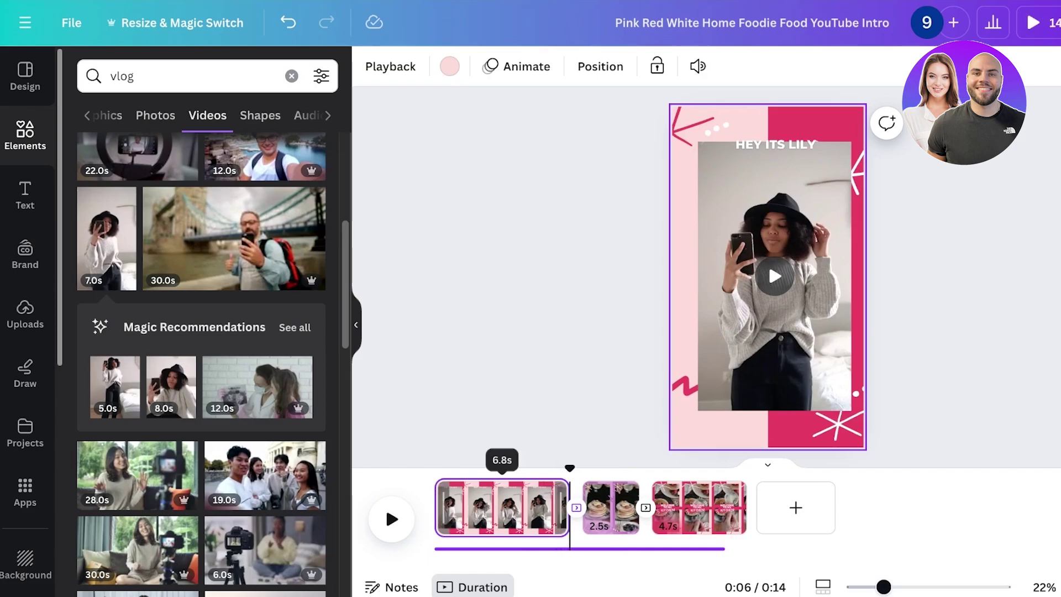
left_click(562, 507)
left_click(562, 507)
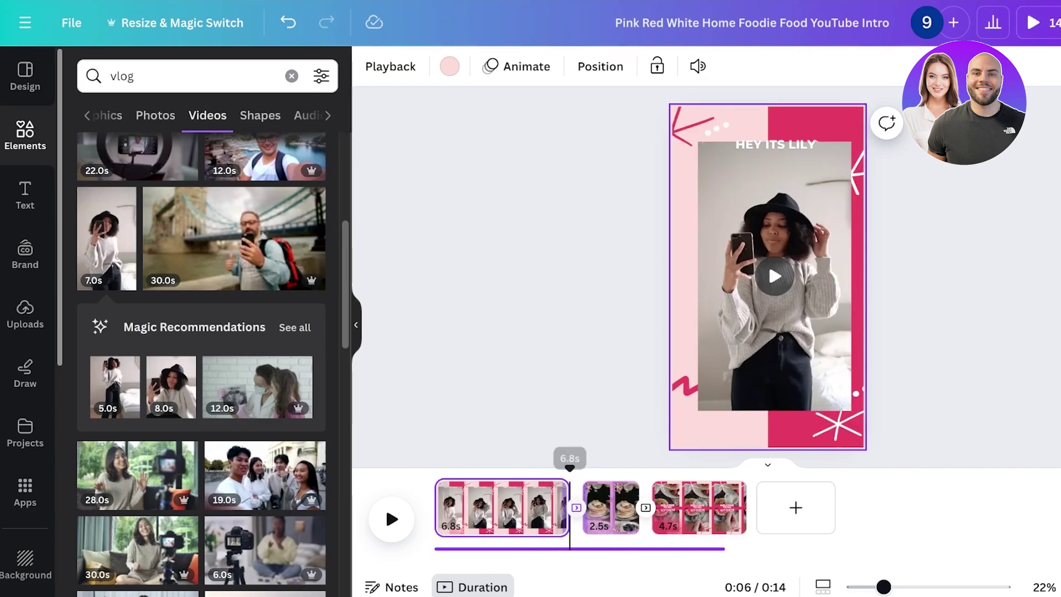
left_click(443, 507)
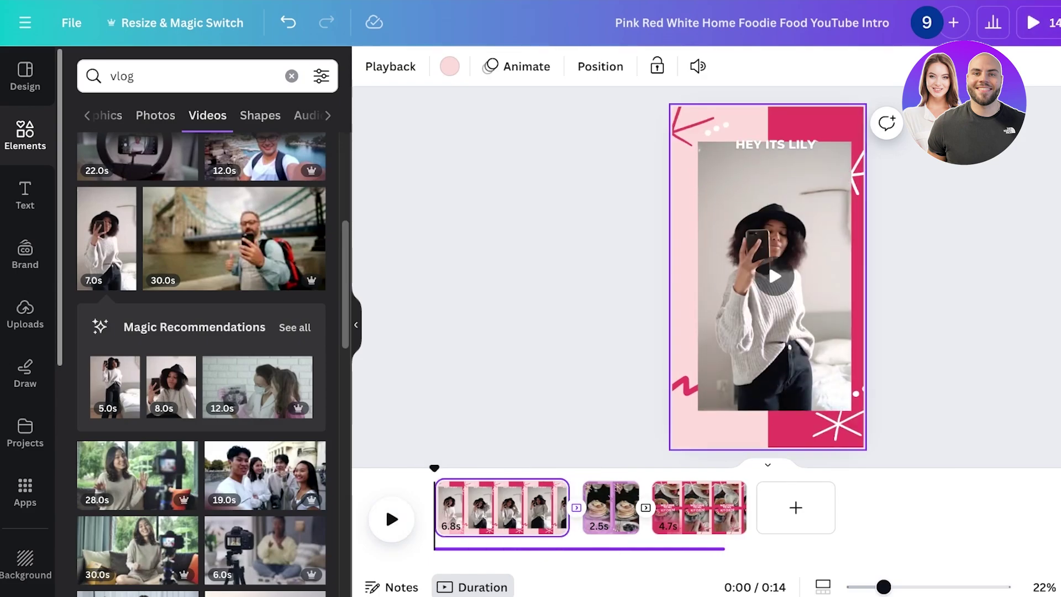
mouse_move(435, 469)
left_mouse_down()
mouse_move(744, 467)
mouse_move(434, 468)
left_mouse_up()
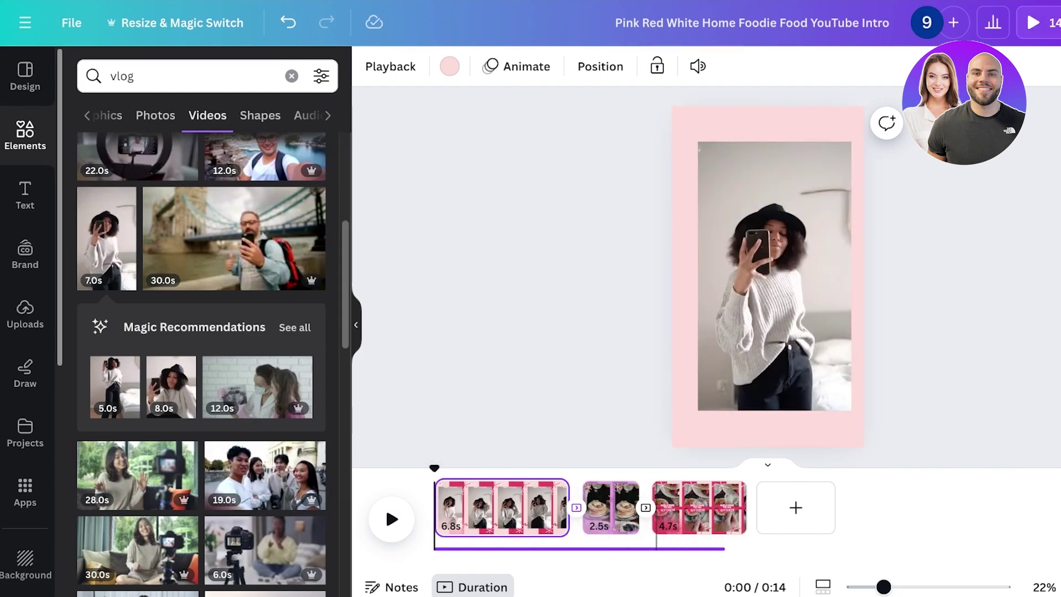
mouse_move(639, 420)
left_mouse_down()
mouse_move(695, 505)
mouse_move(611, 511)
left_mouse_up()
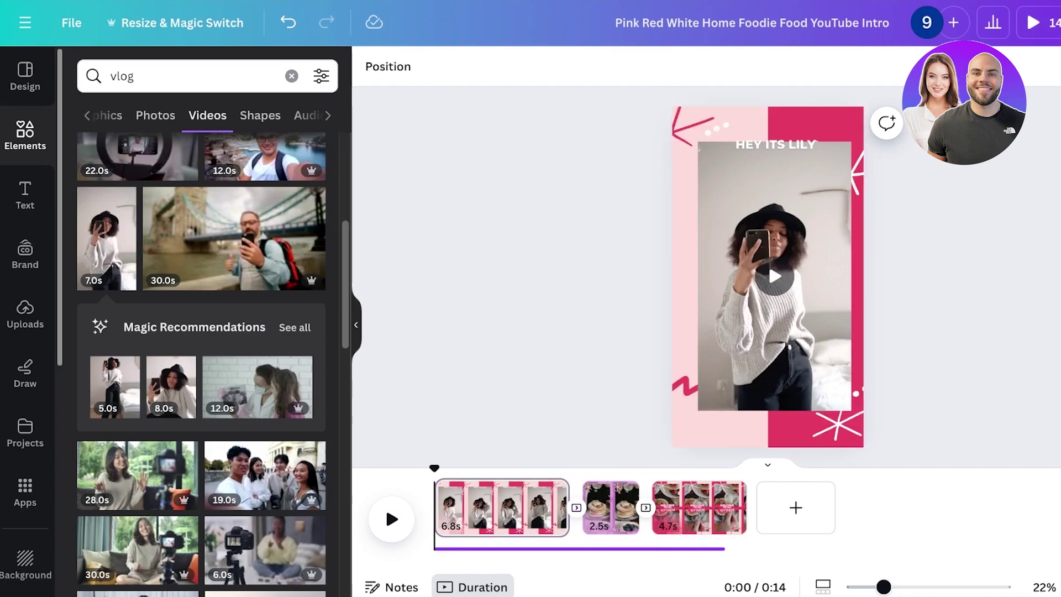
Delete the "Welcome to my kitchen!" page and the purple pancake page from the timeline.
left_click(606, 509)
left_click(696, 509)
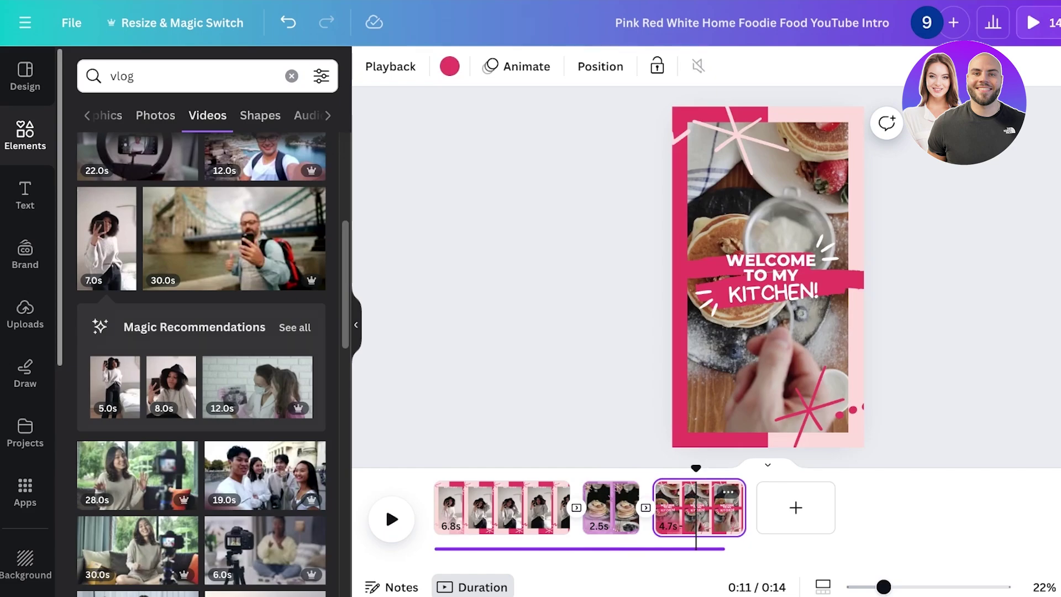
key("Delete")
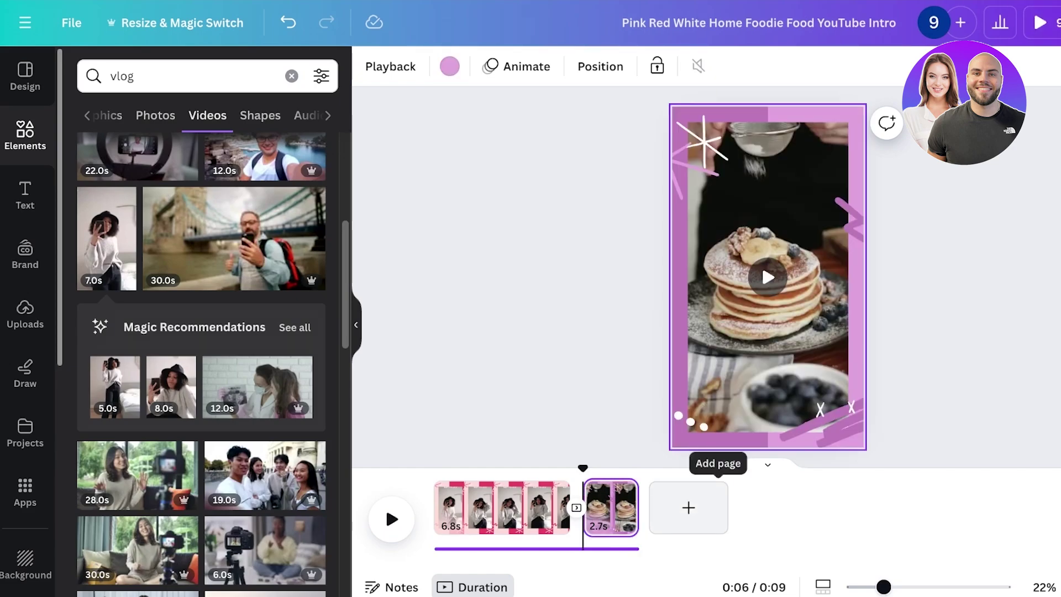
left_click(602, 511)
key("Delete")
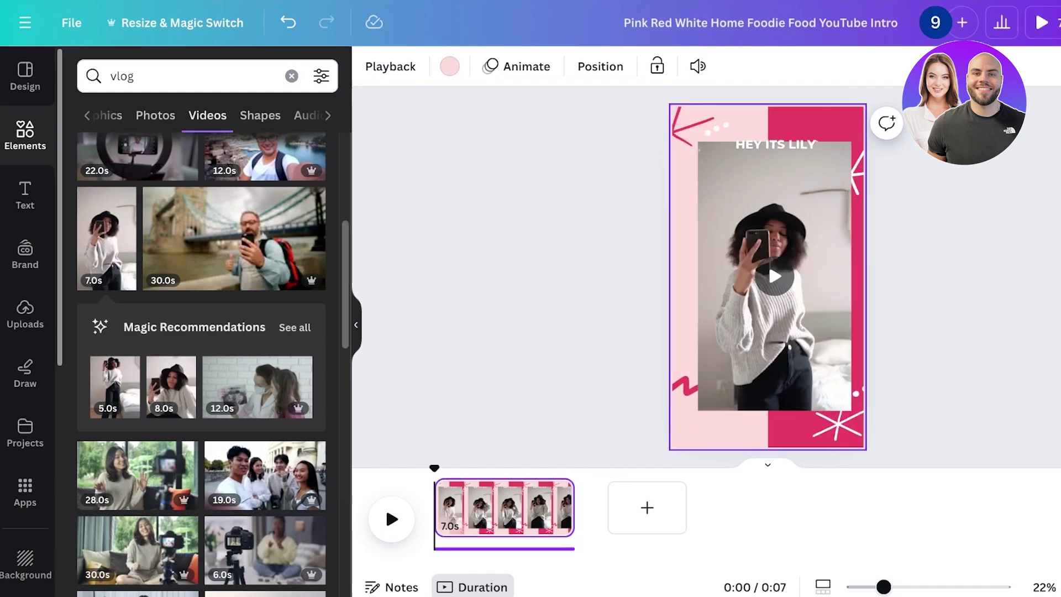
Add a blank second page and place the recommended 8-second clip of the woman in the black hat on it, slightly above centre.
left_click(768, 260)
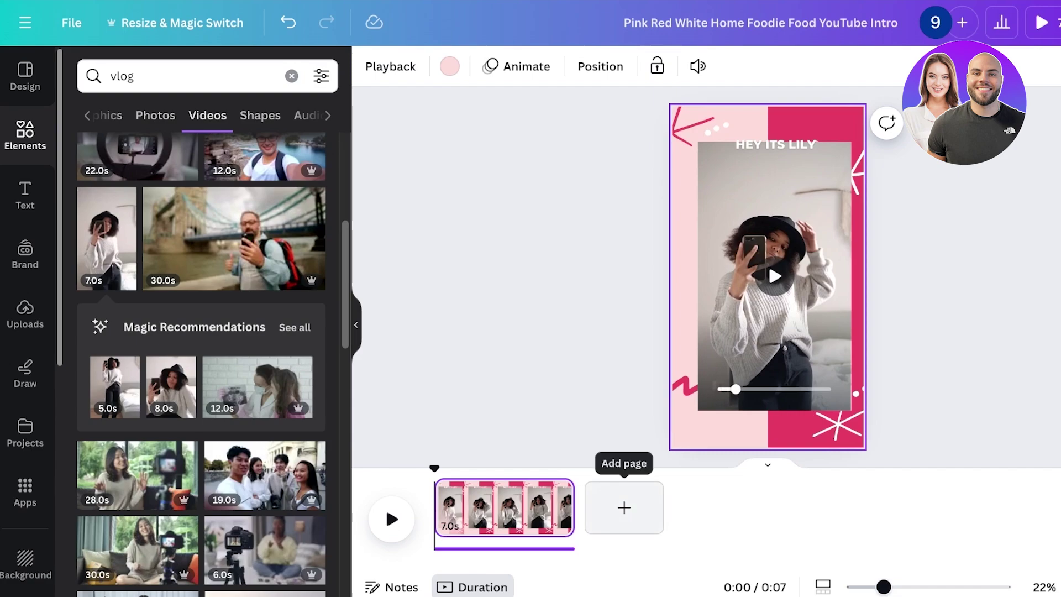
left_click(623, 507)
left_click(619, 507)
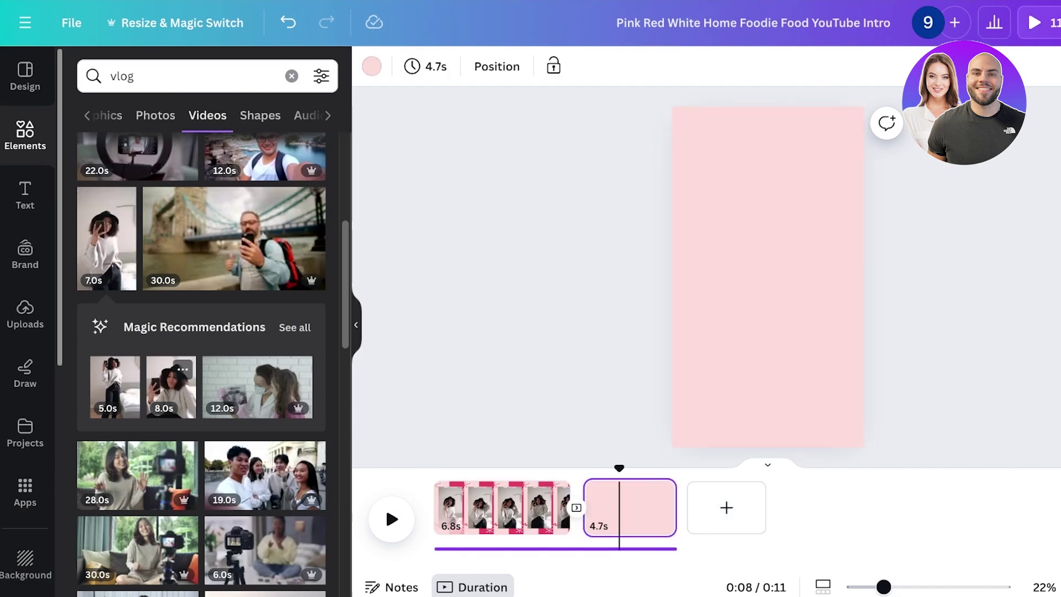
left_click(171, 387)
left_click_drag(768, 277, 774, 292)
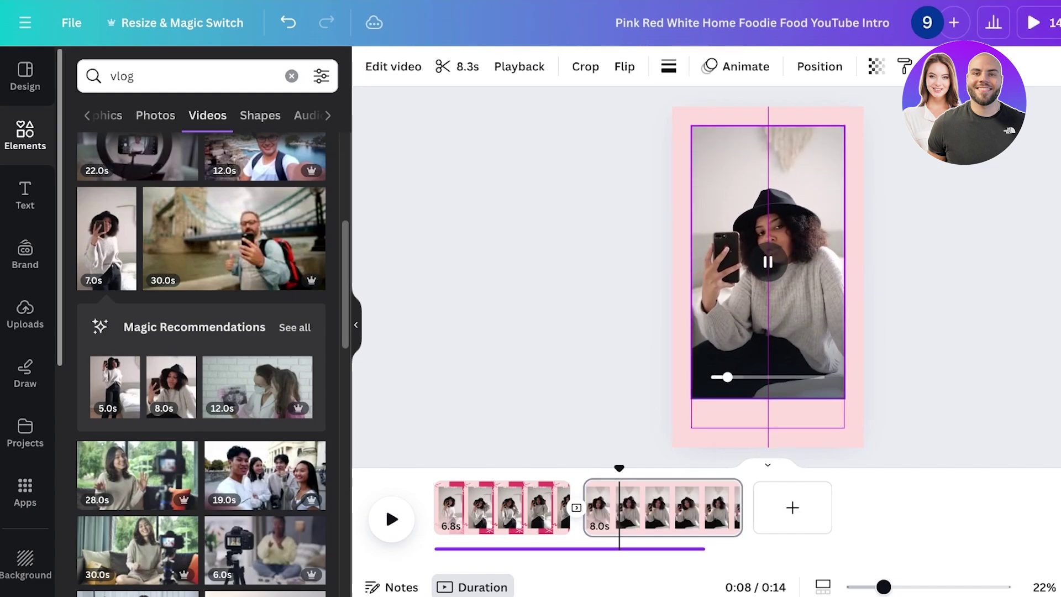
Add the heading "Learn how to keep a minimal wardrobe with me!" at about size 39.7 over the upper part of the second page's clip.
left_click(25, 195)
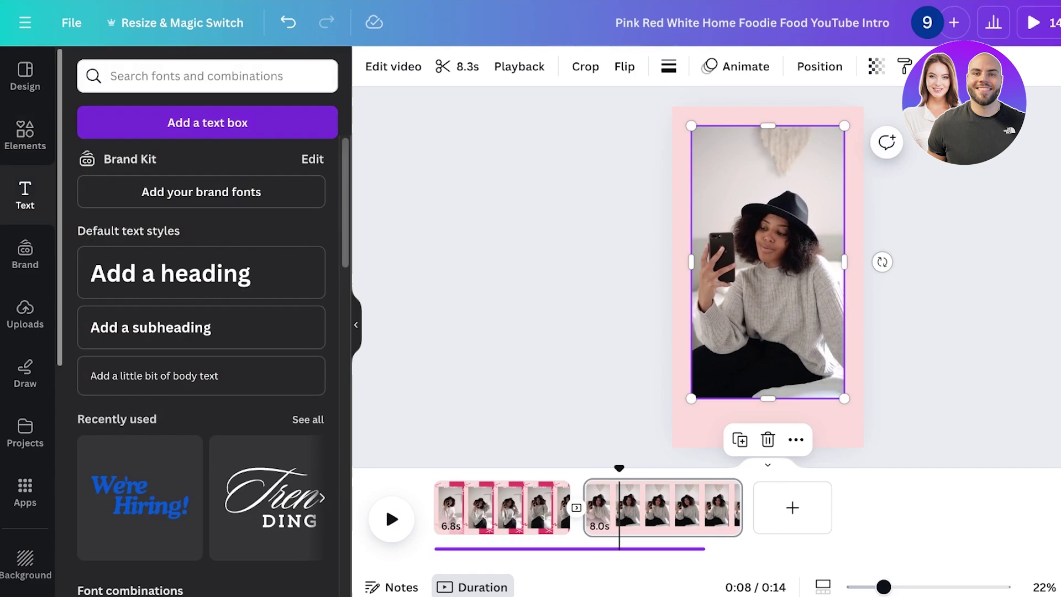
left_click(201, 273)
type("Learn how to ")
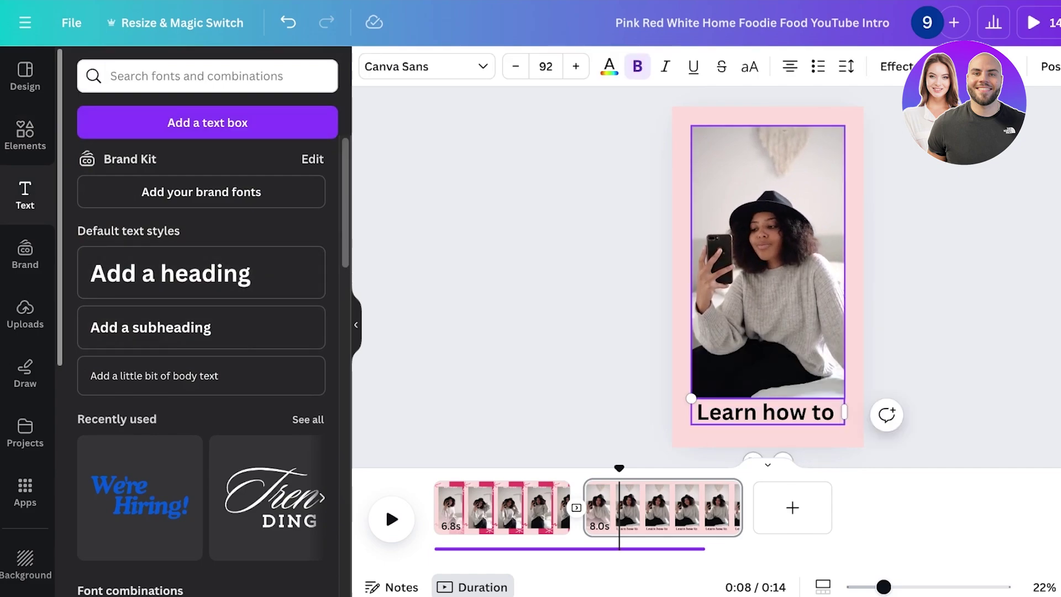
type("keep a minimal wardrobe with my")
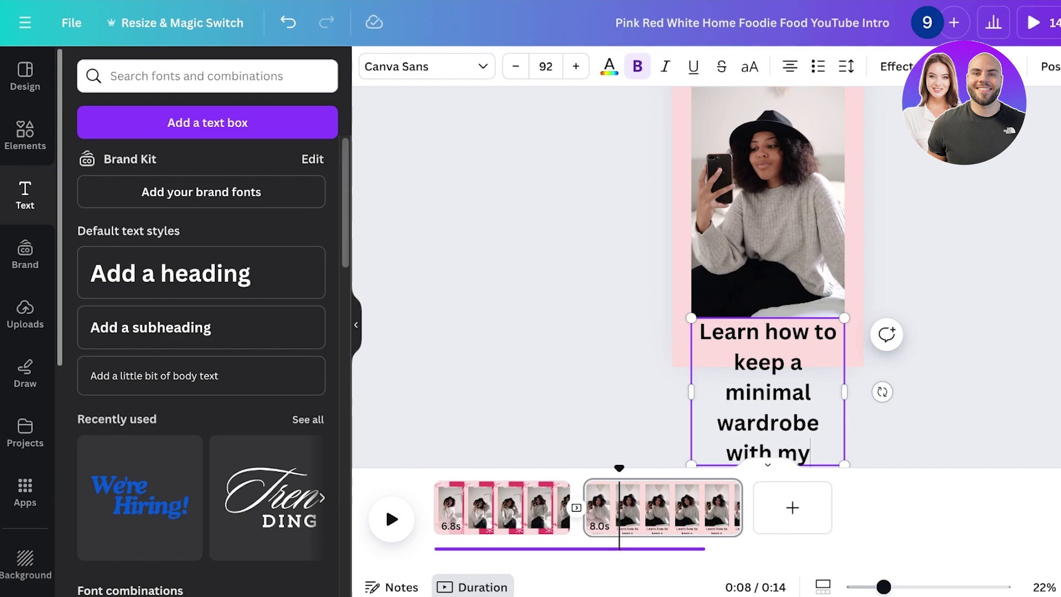
left_click_drag(845, 465, 828, 430)
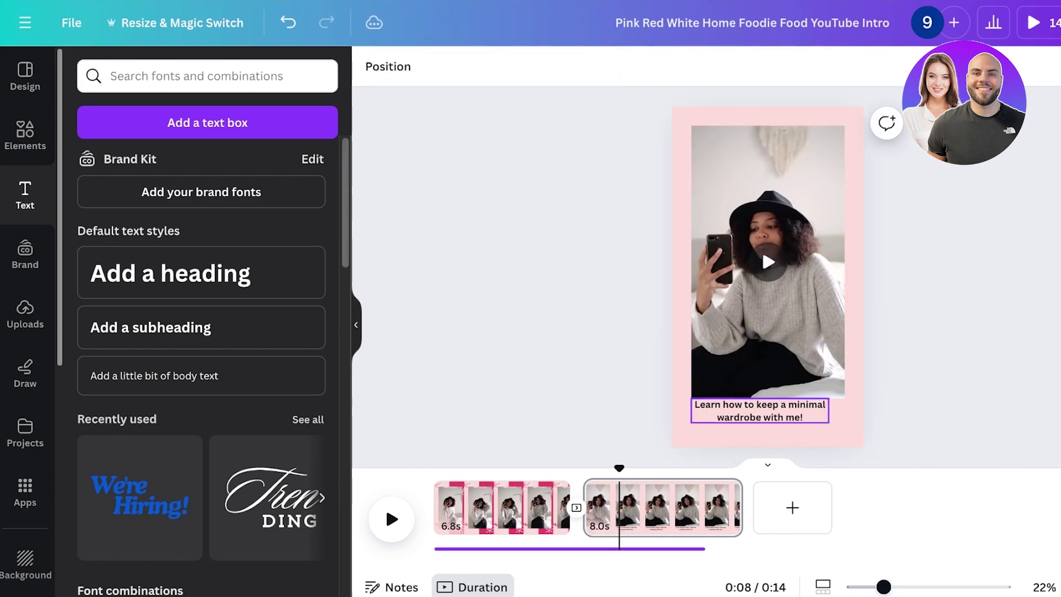
left_click_drag(760, 410, 768, 165)
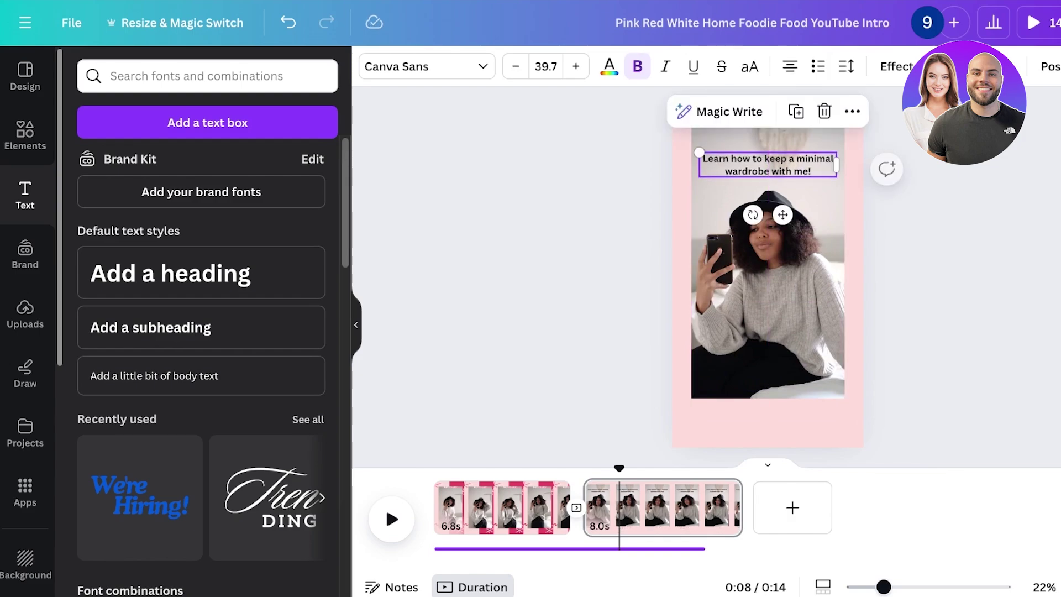
Apply the Blur text animation to the second page's heading, on enter.
left_click(976, 66)
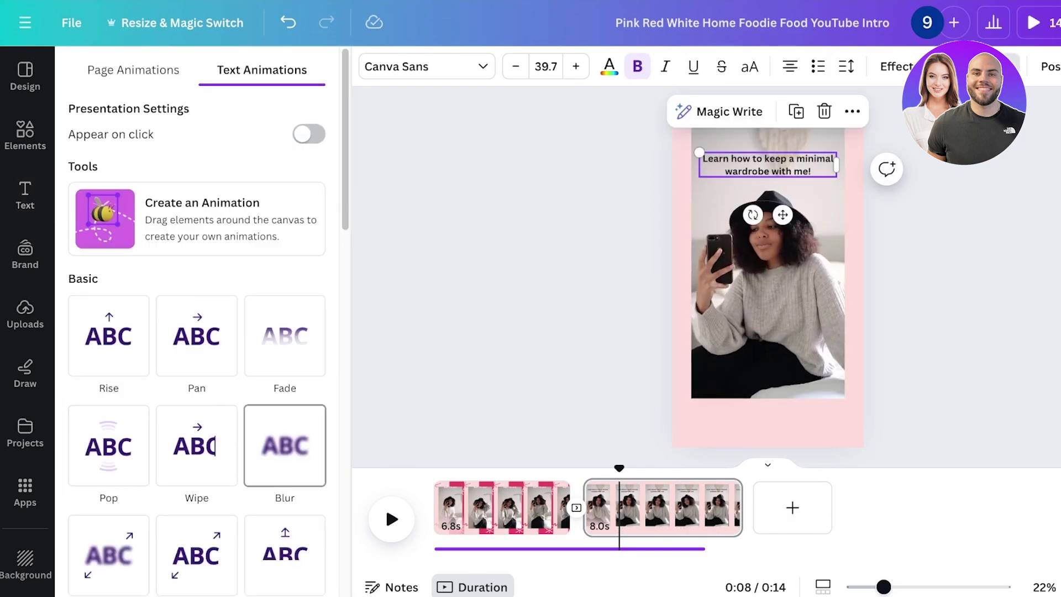
left_click(285, 445)
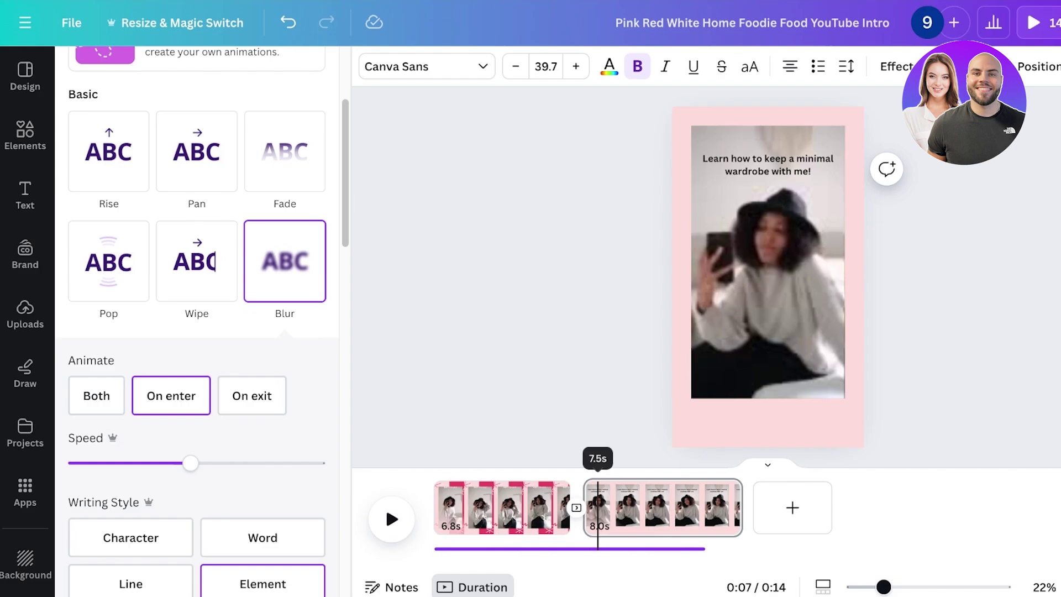
Search the elements library for "star" and narrow the results to graphics.
left_click(25, 135)
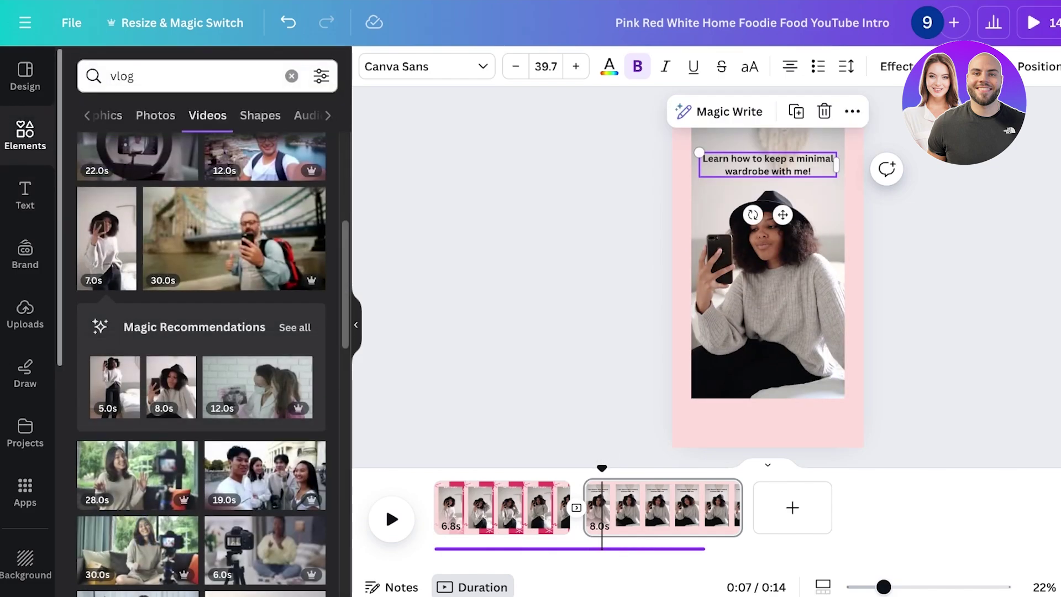
left_click(299, 77)
left_click(287, 75)
type("star")
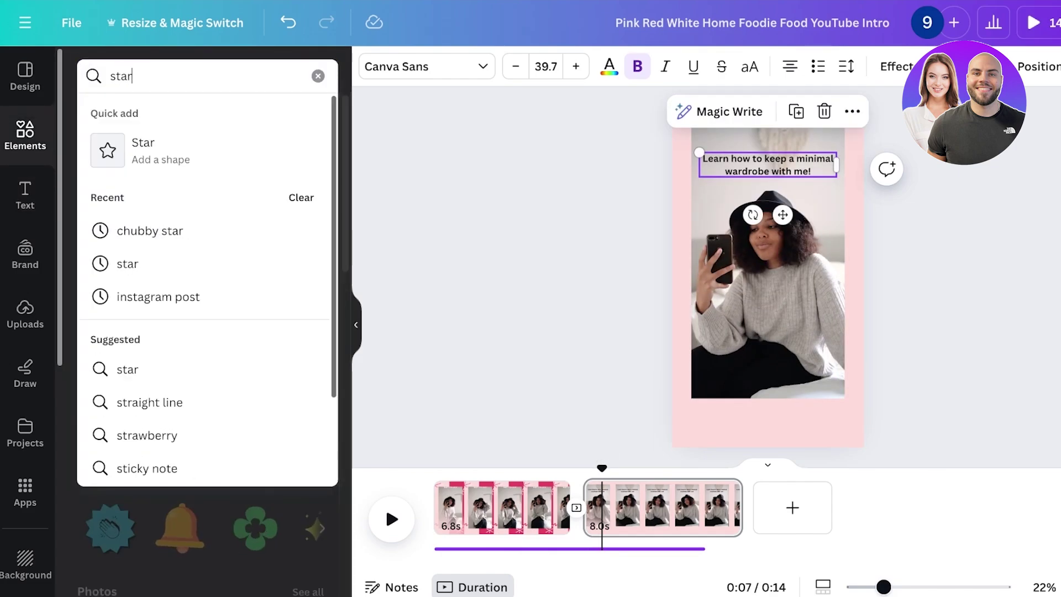
key("Return")
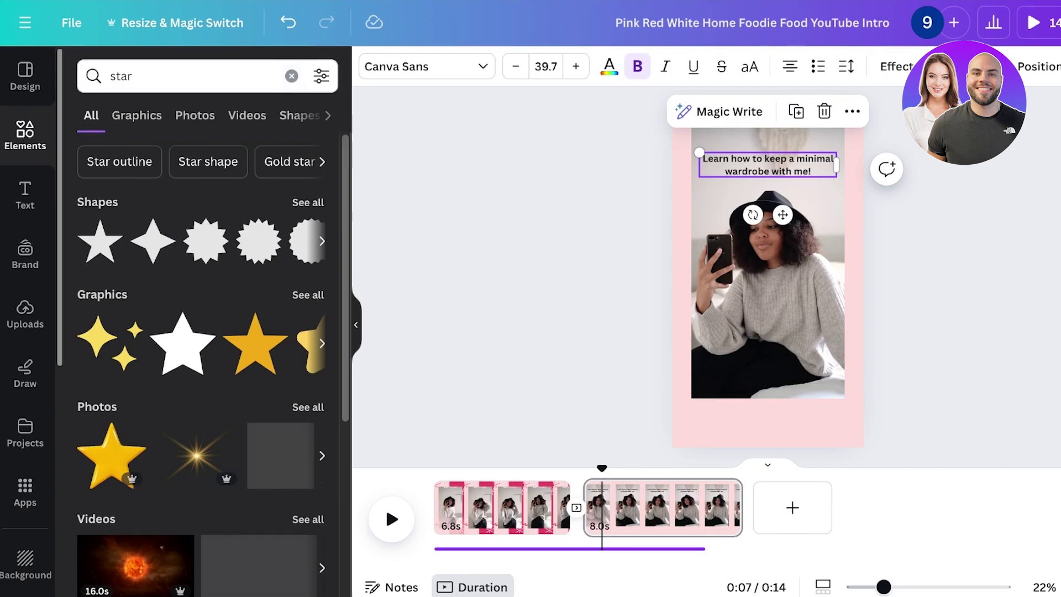
left_click(309, 201)
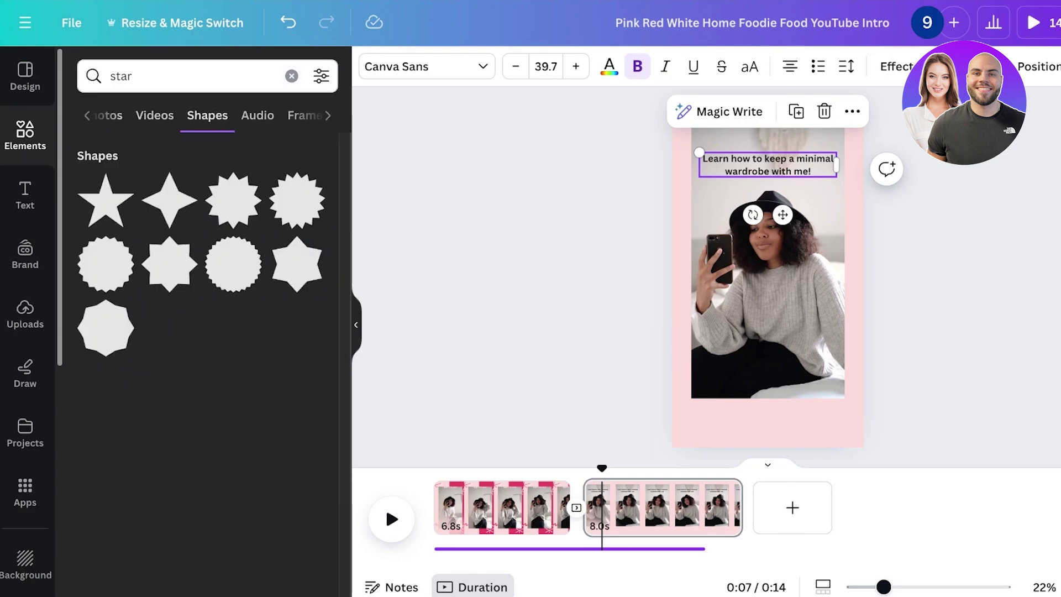
left_click(109, 116)
left_click(90, 116)
left_click(137, 116)
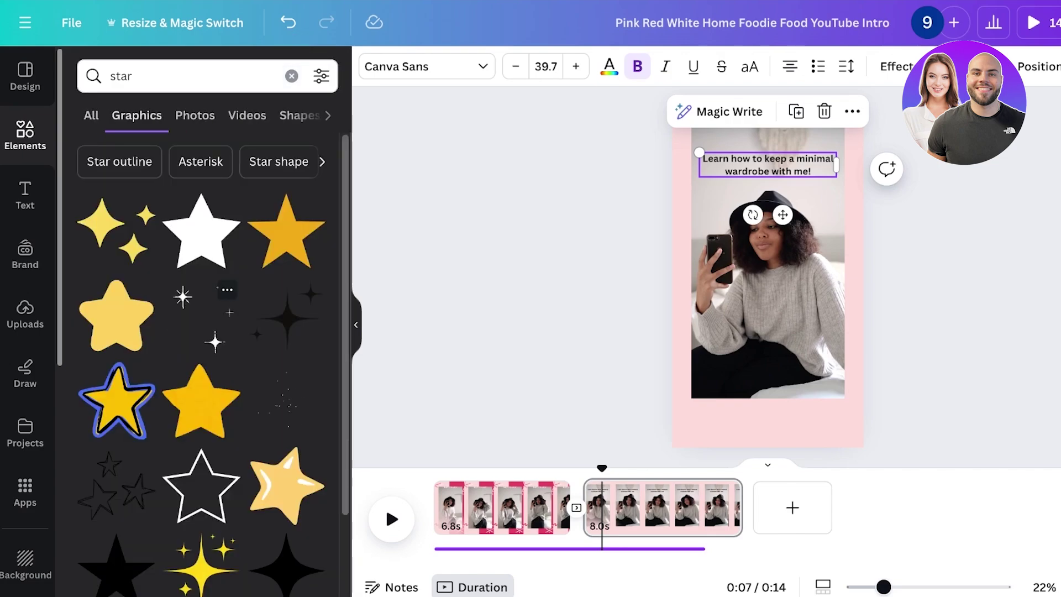
Place the gold scattered-stars graphic in the second page's upper-right corner and the recommended blue speckle graphic in its lower-left corner.
scroll(209, 310, "down", 10)
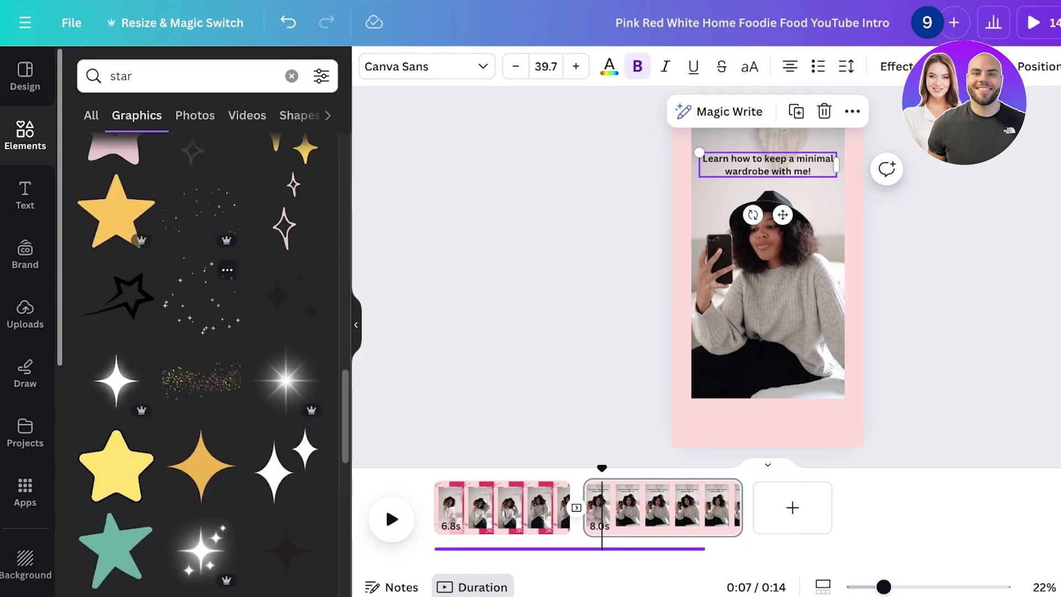
left_click(201, 299)
left_click_drag(767, 276, 826, 144)
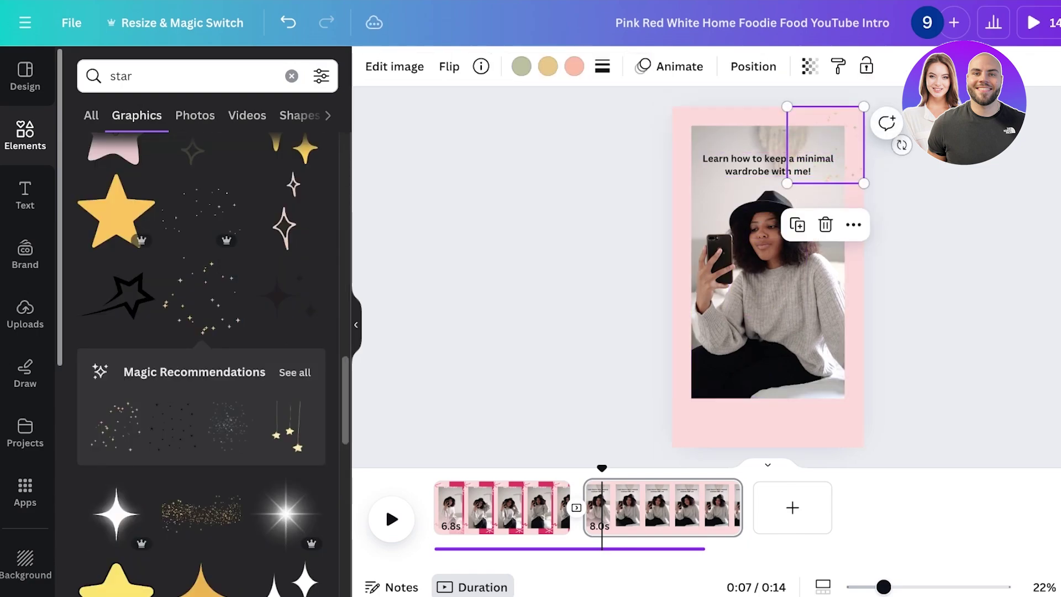
left_click(230, 425)
left_click_drag(767, 277, 705, 430)
left_click(563, 298)
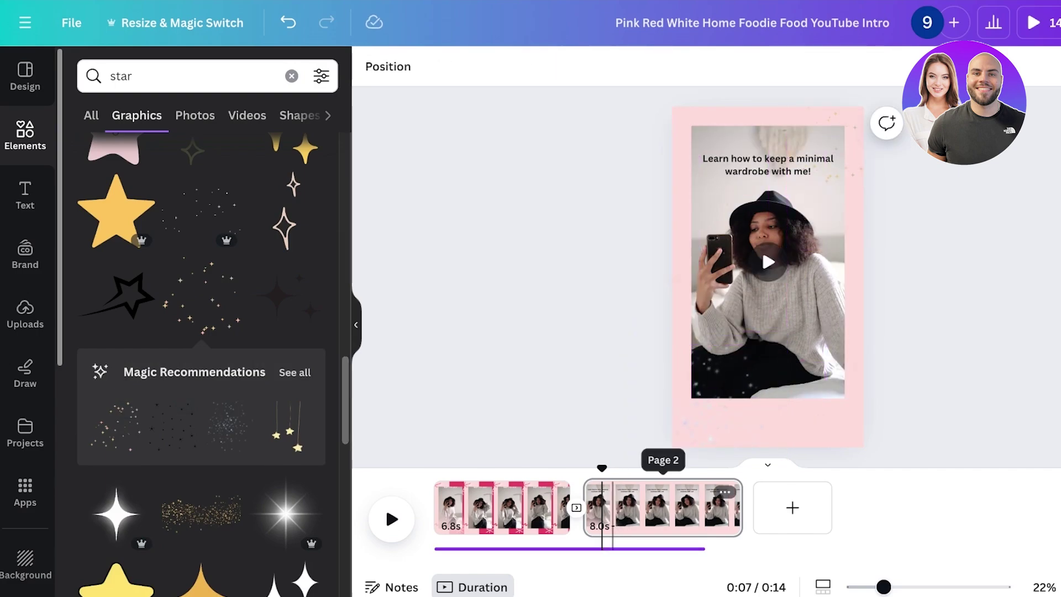
Return the playhead to the video's start and check the download settings for file type, quality and pages, without downloading.
left_click_drag(603, 466, 434, 468)
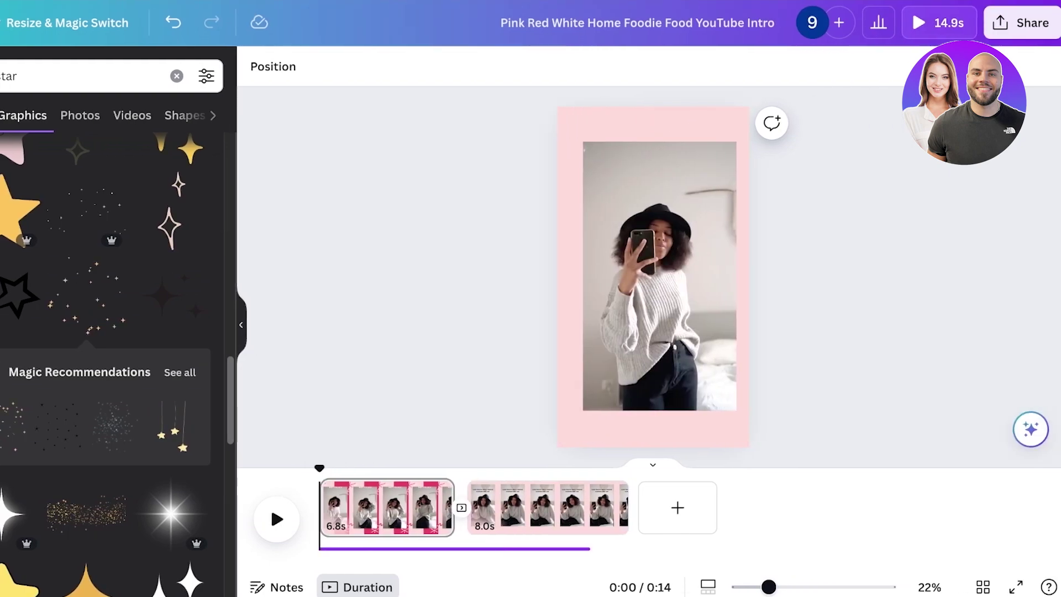
left_click(1022, 22)
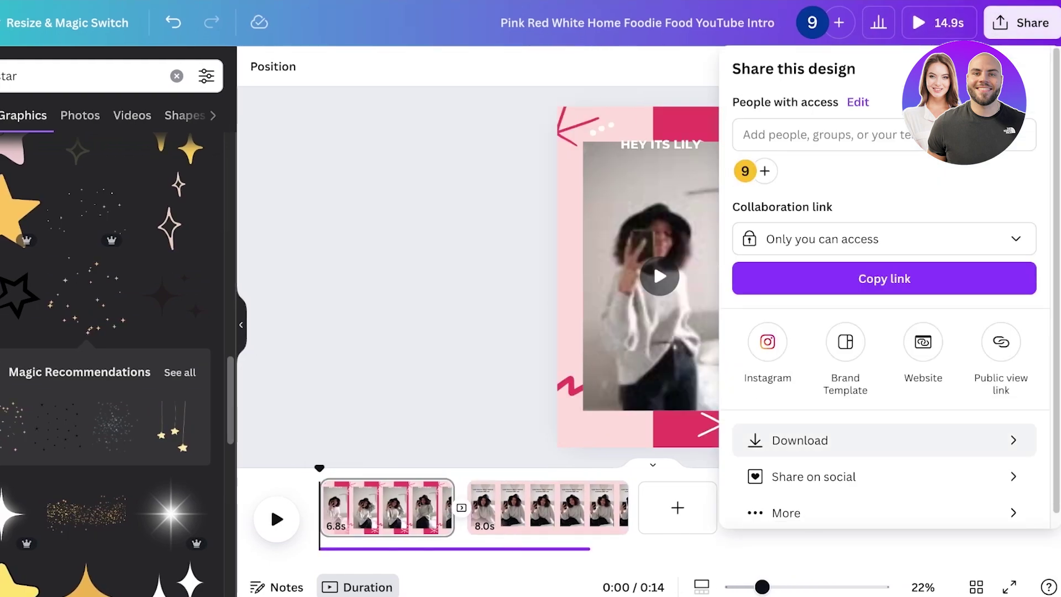
left_click(818, 440)
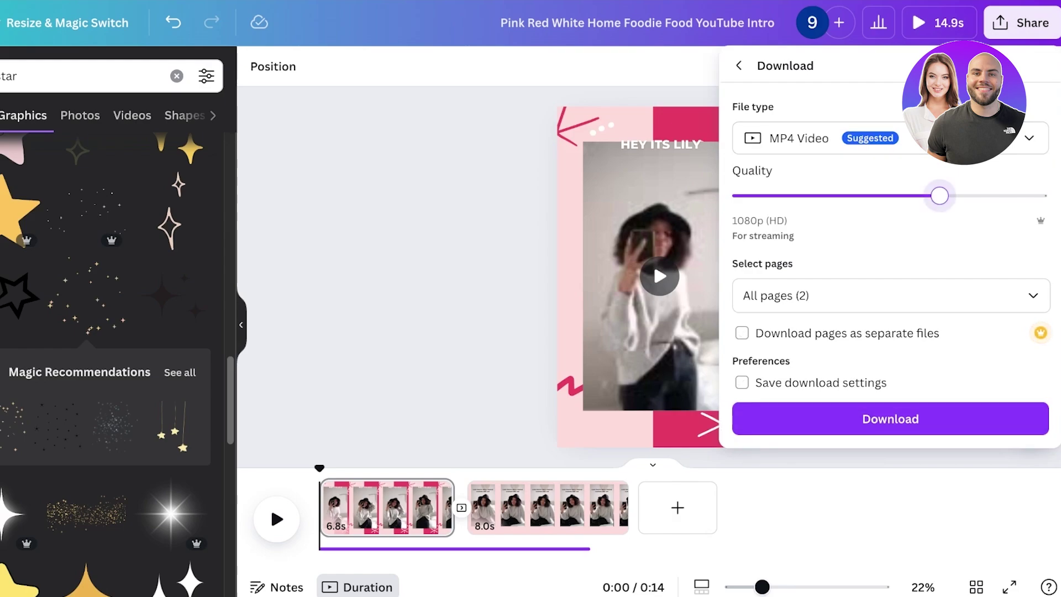
mouse_move(939, 195)
left_mouse_down()
mouse_move(1038, 196)
mouse_move(939, 196)
left_mouse_up()
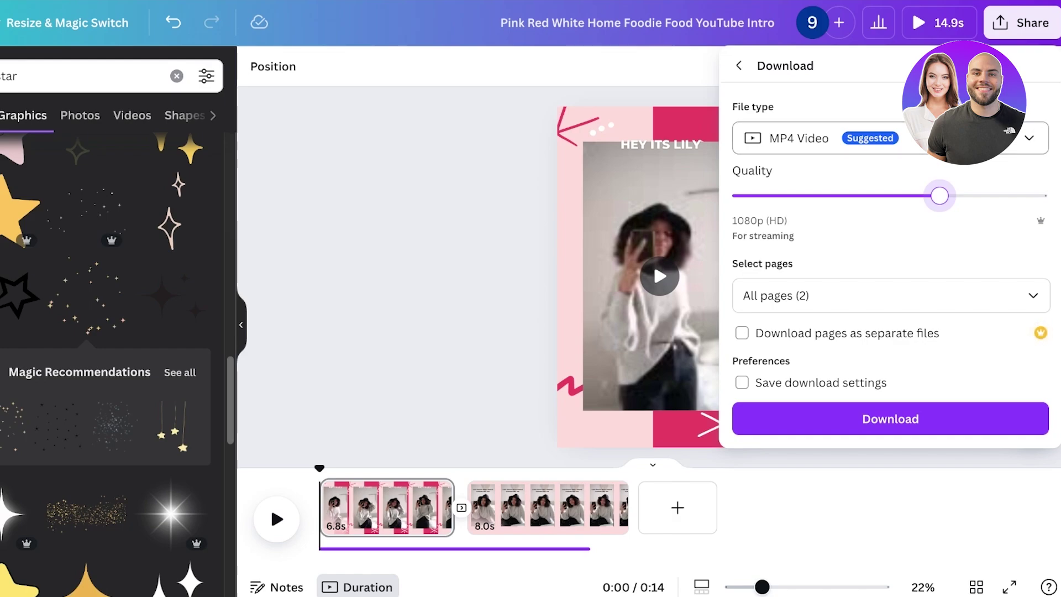
key("Escape")
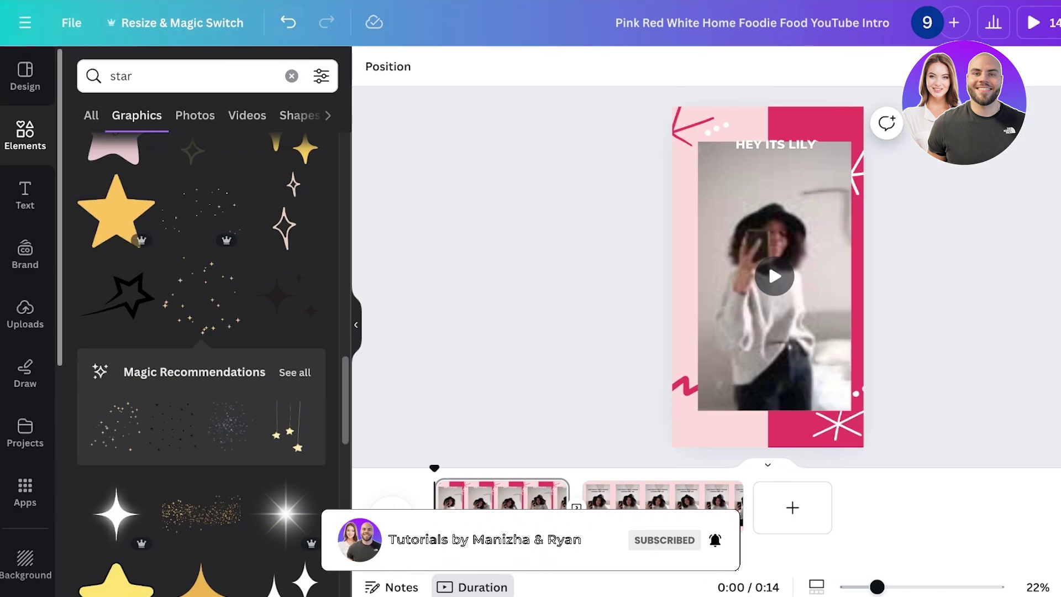
Go back to the home page, search for "youtube shorts" and create a blank mobile video design from it.
left_click(25, 22)
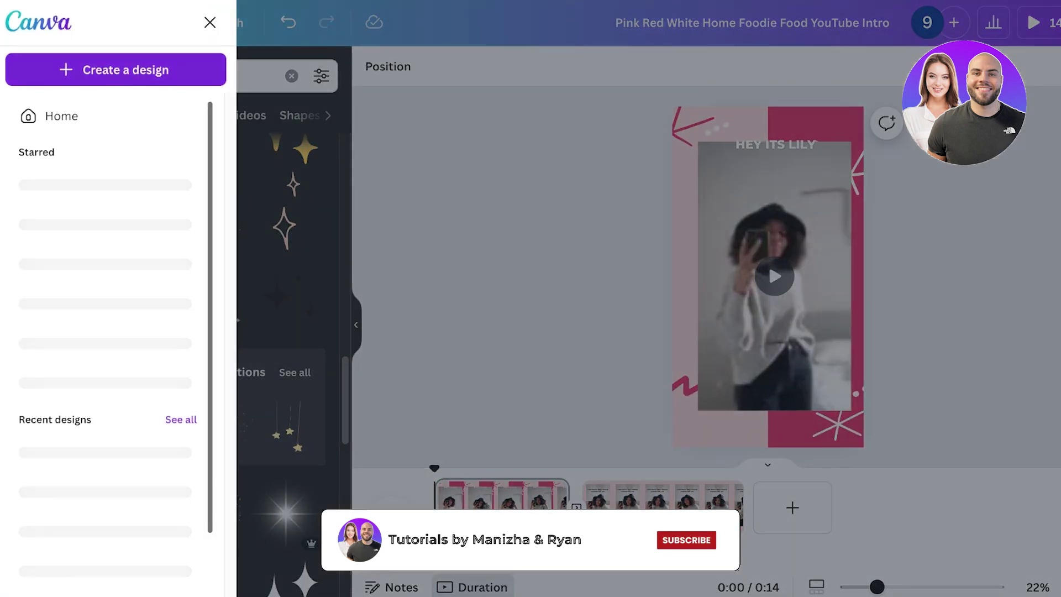
left_click(62, 116)
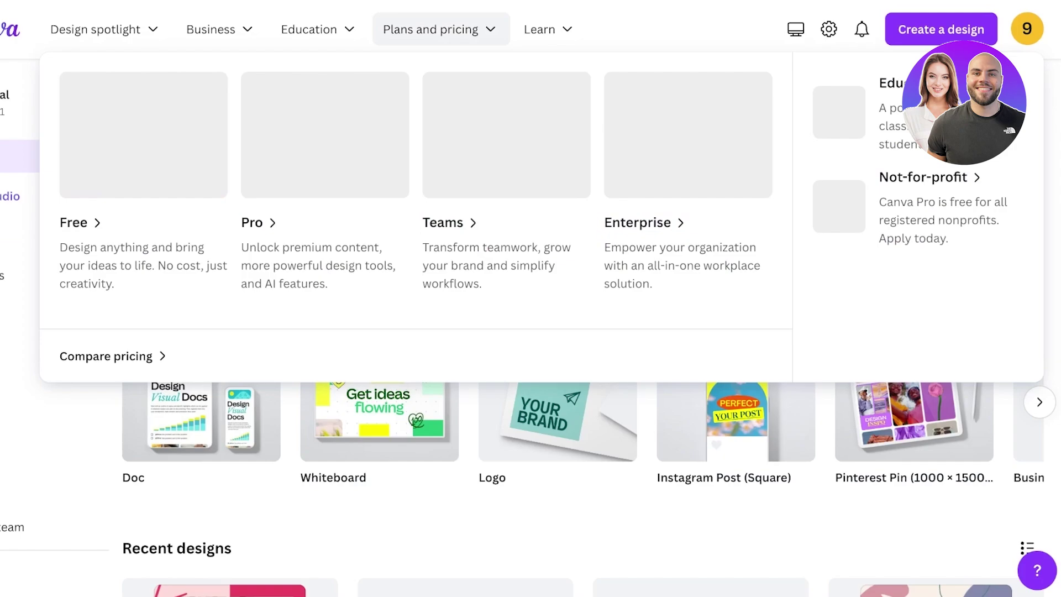
scroll(531, 419, "down", 4)
scroll(530, 412, "up", 4)
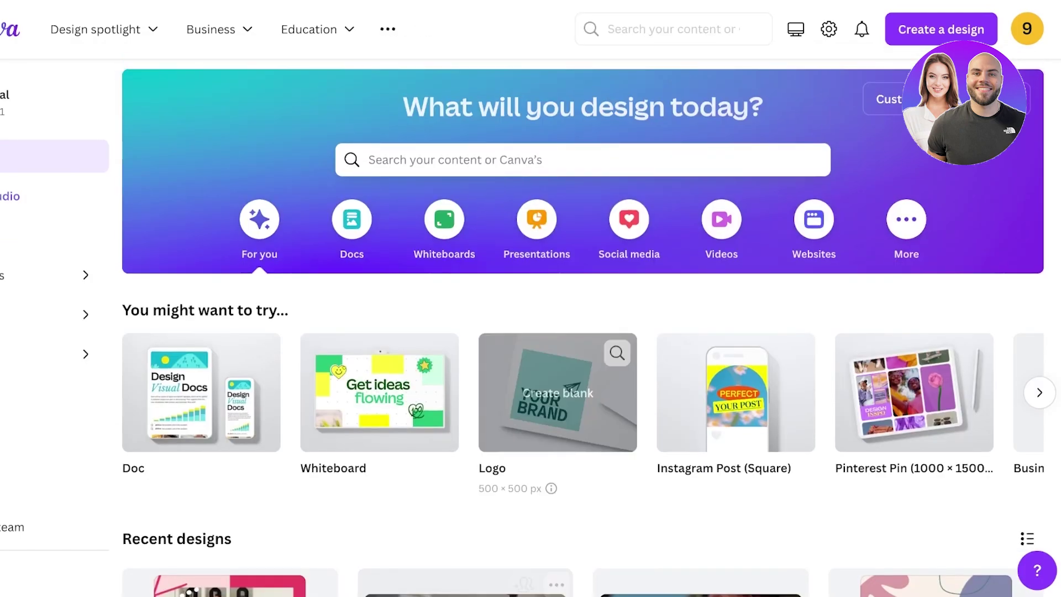
left_click(530, 160)
type("you")
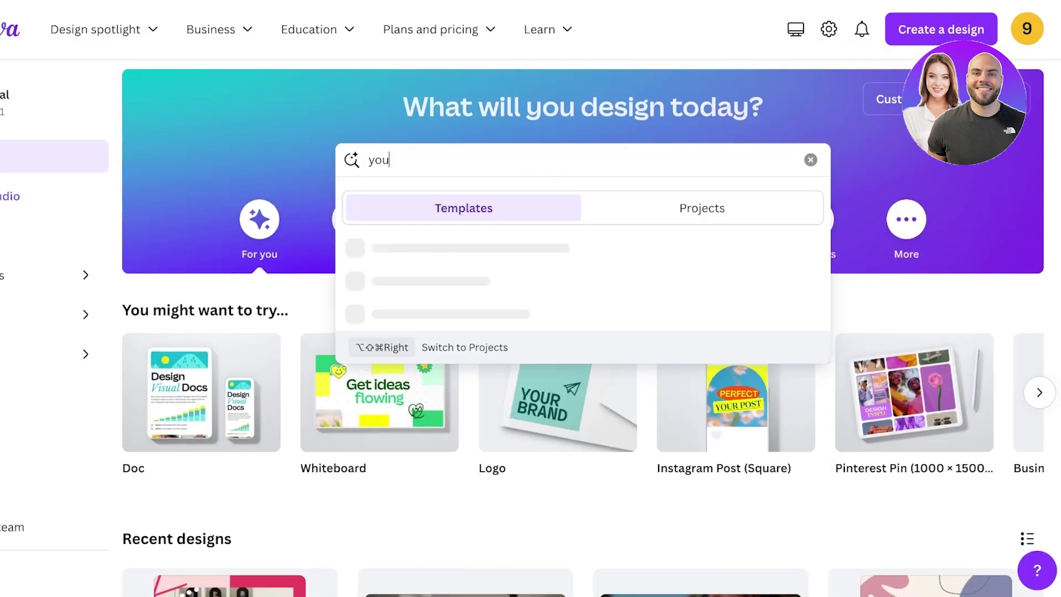
type("tube shorts")
key("Return")
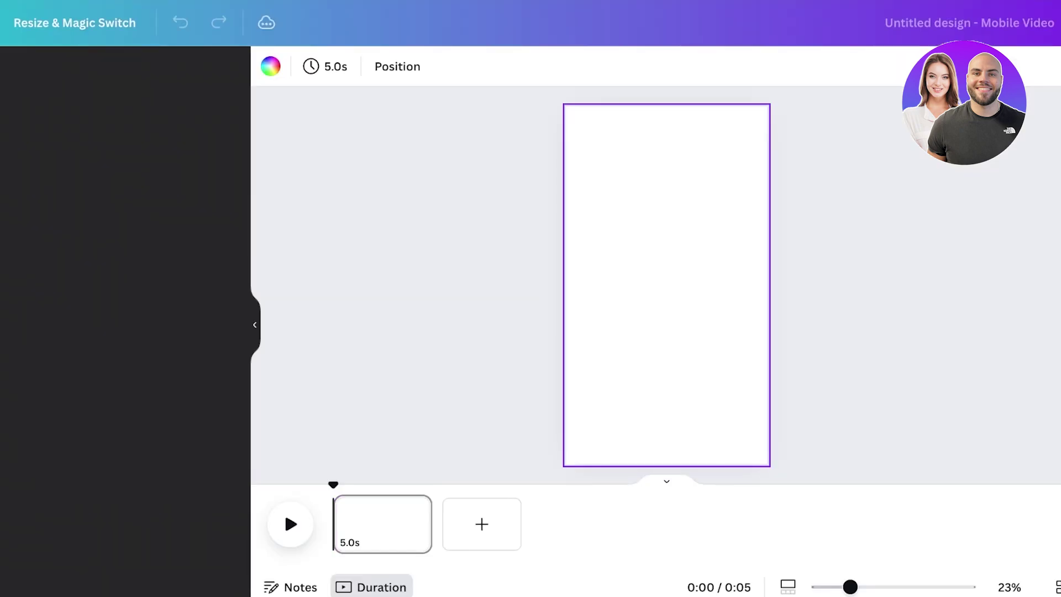
Set the blank page's background to black #000000 and extend its duration to 13.4 seconds.
left_click(284, 66)
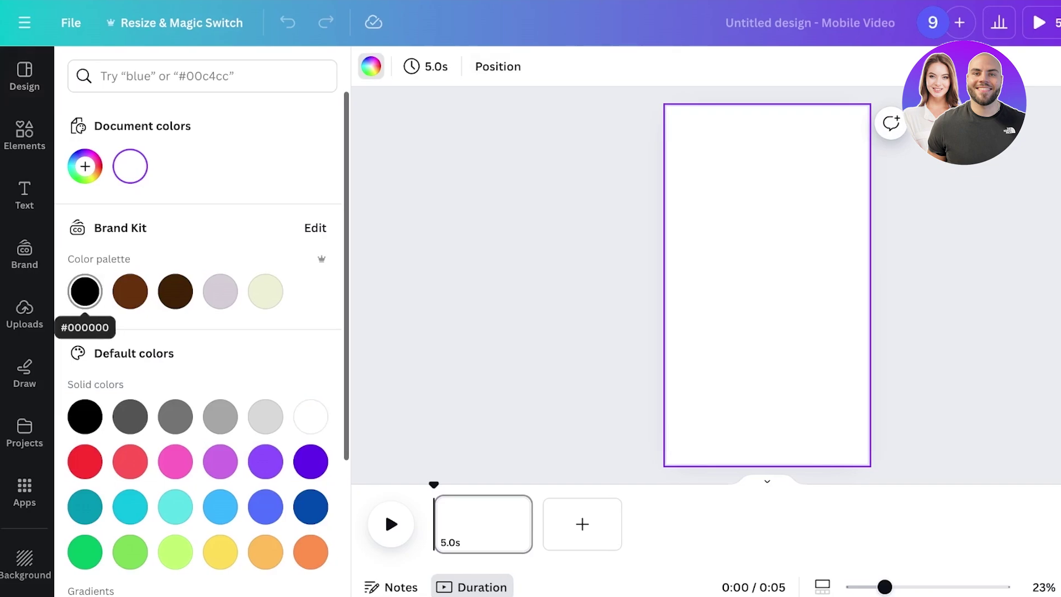
left_click(85, 291)
left_click(483, 523)
left_click_drag(530, 523, 698, 524)
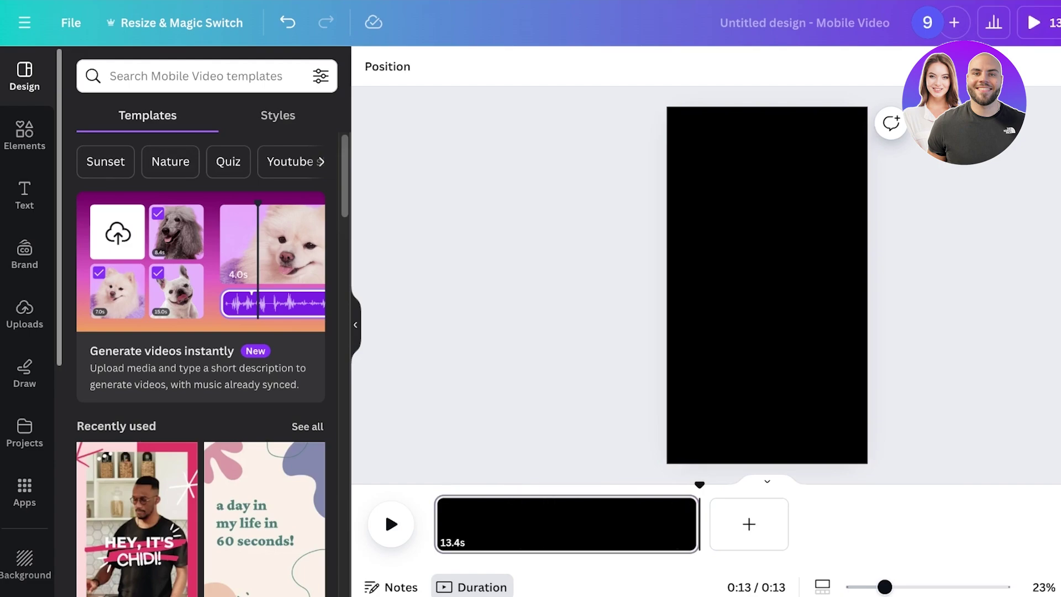
Add the heading "QUOTATION" at about size 36.1, centred horizontally in the upper half of the black page.
left_click(24, 195)
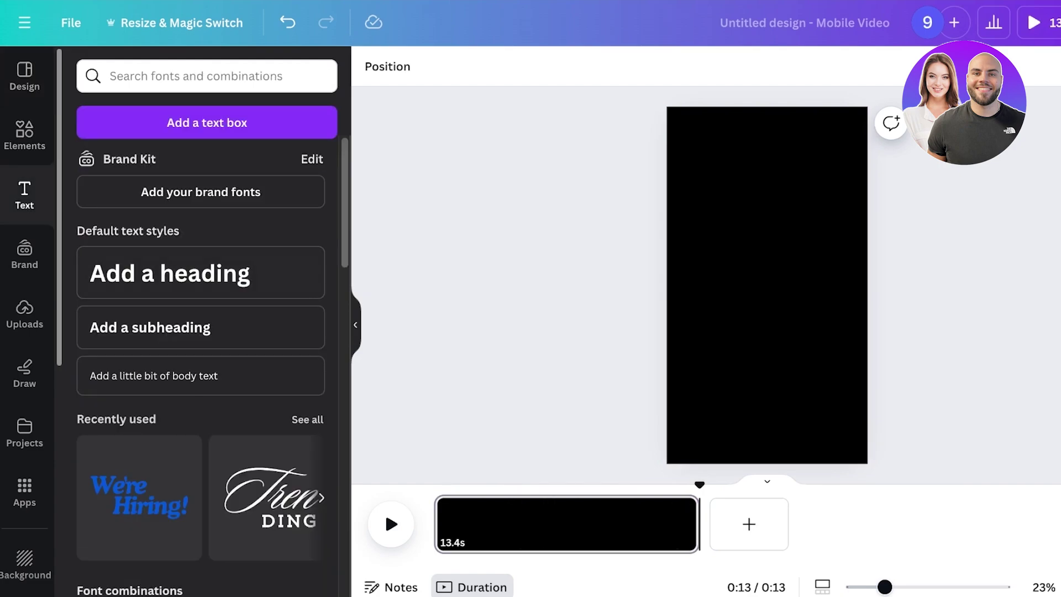
left_click(169, 273)
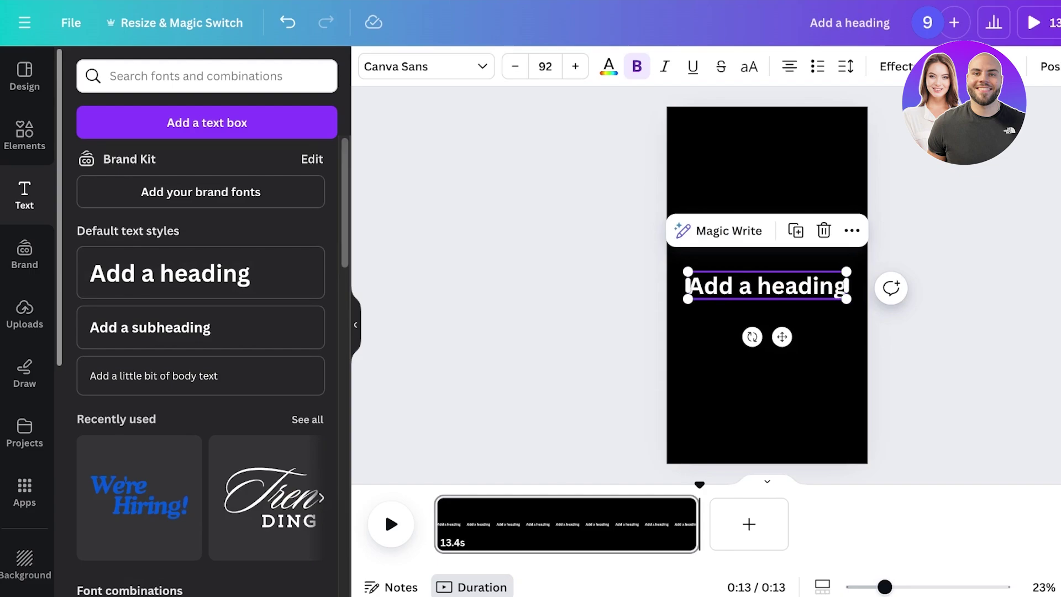
left_click_drag(847, 299, 848, 178)
double_click(718, 178)
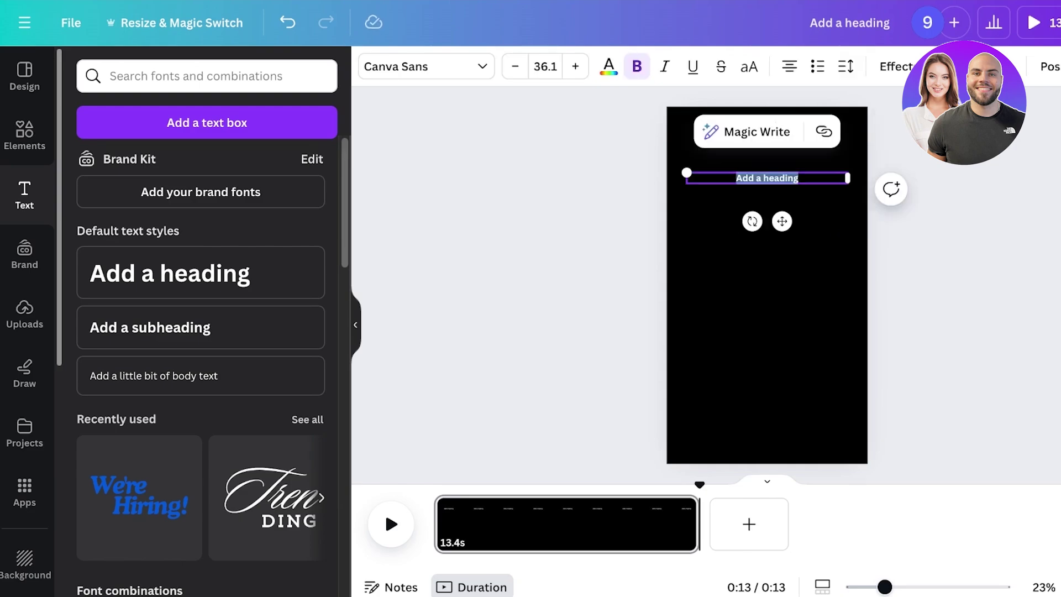
left_click(768, 276)
left_click_drag(767, 178, 767, 244)
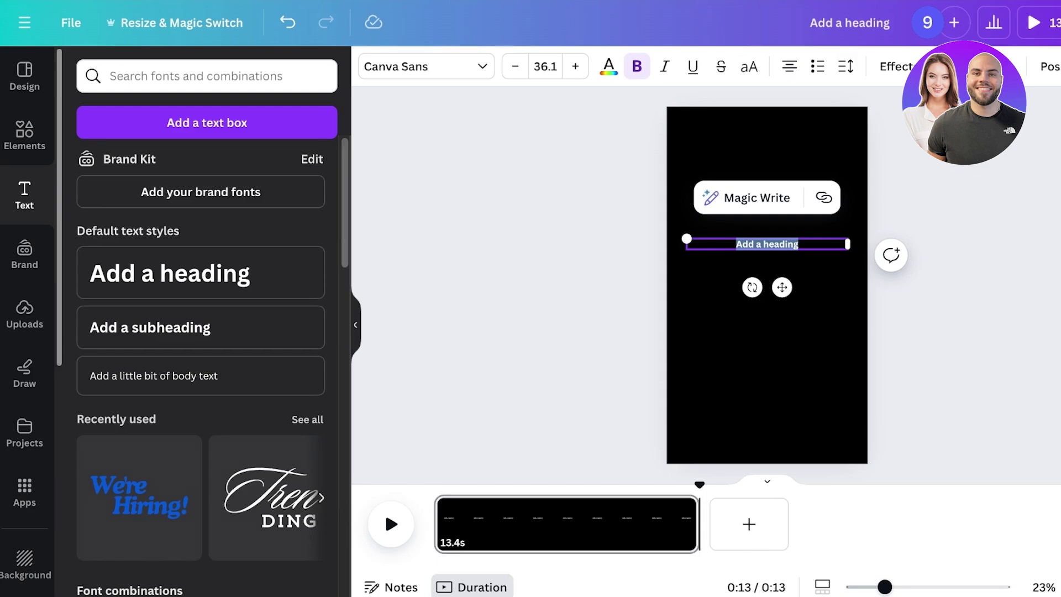
type("QUOTATION")
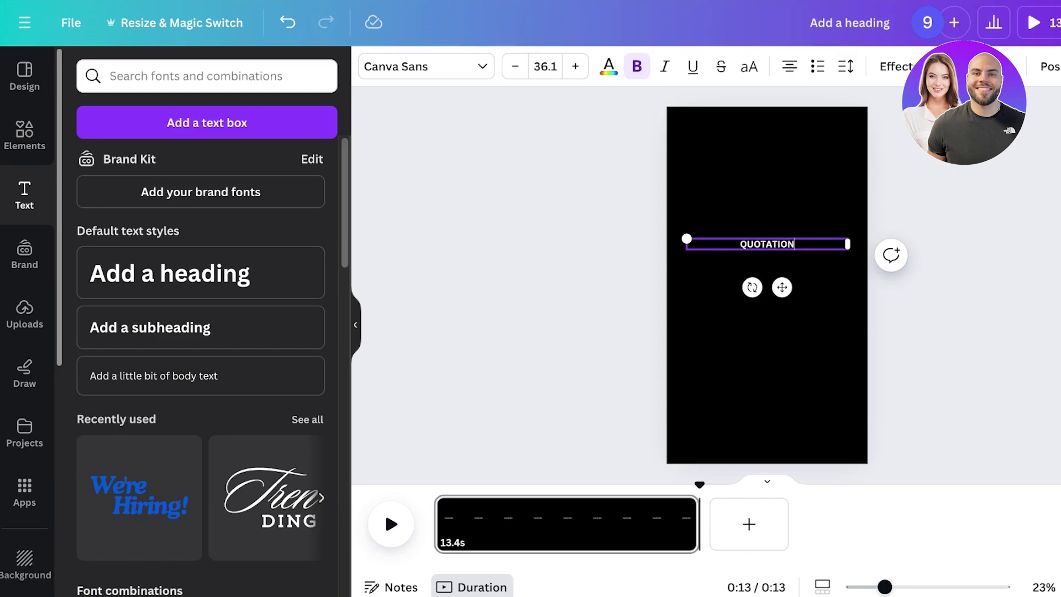
left_click(552, 265)
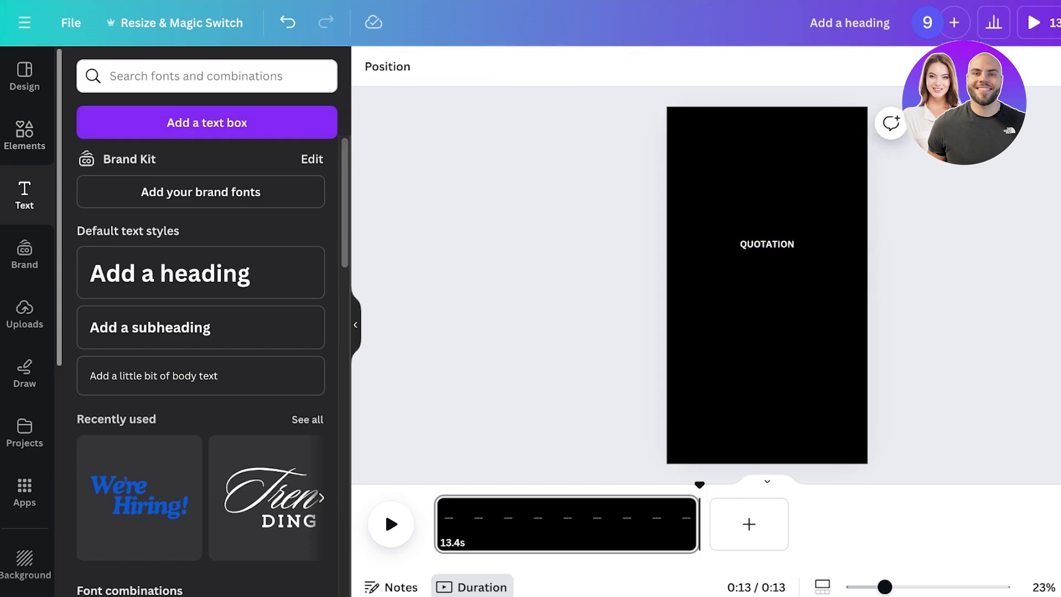
Apply the Typewriter text animation to the "QUOTATION" heading, on enter, with the Character writing style.
left_click(766, 243)
left_click(977, 66)
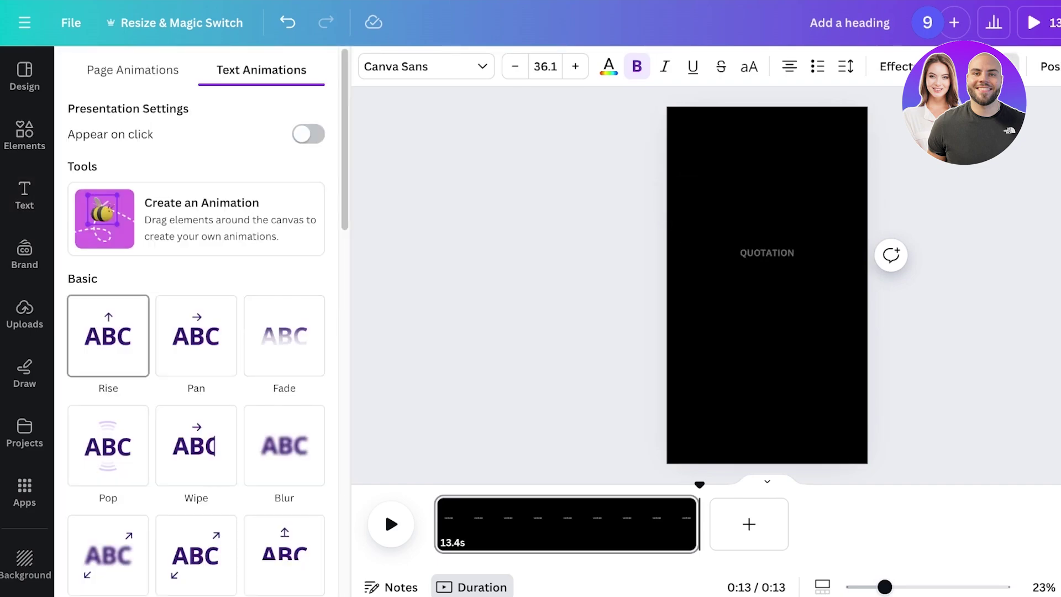
scroll(284, 387, "down", 2)
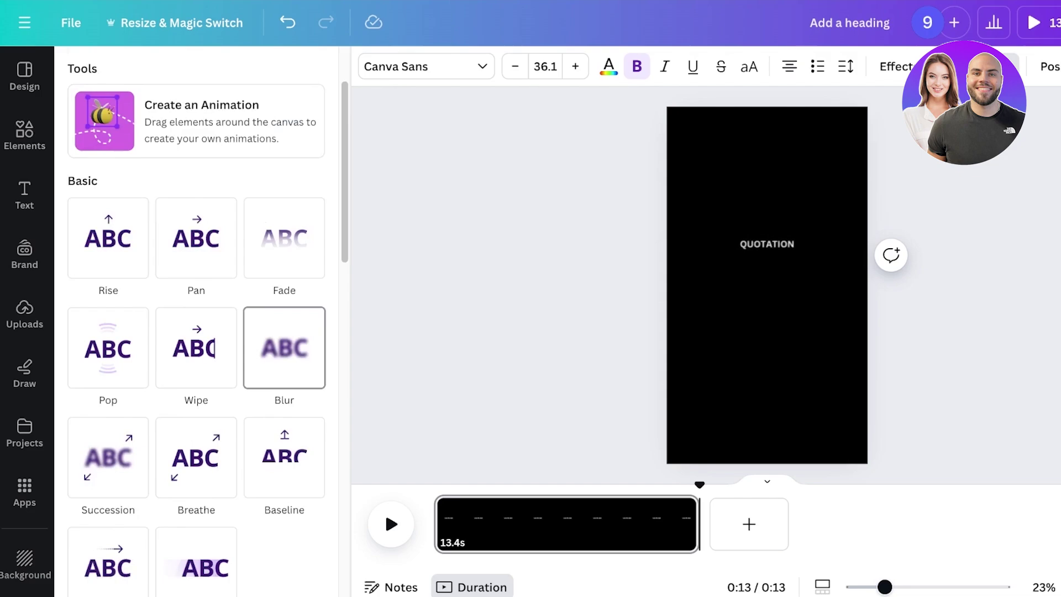
scroll(284, 348, "down", 2)
scroll(284, 367, "down", 4)
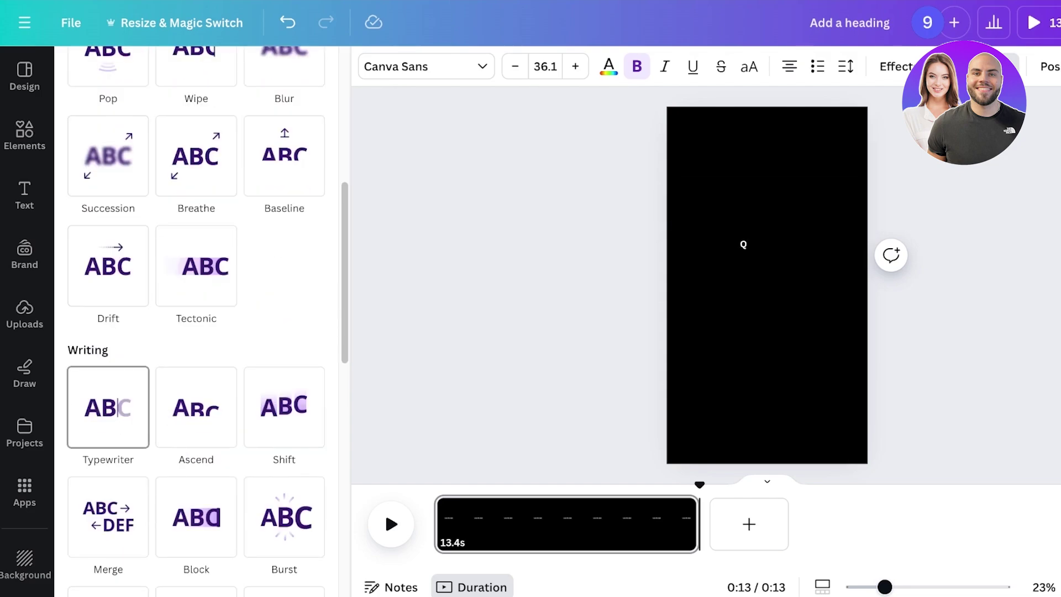
left_click(108, 407)
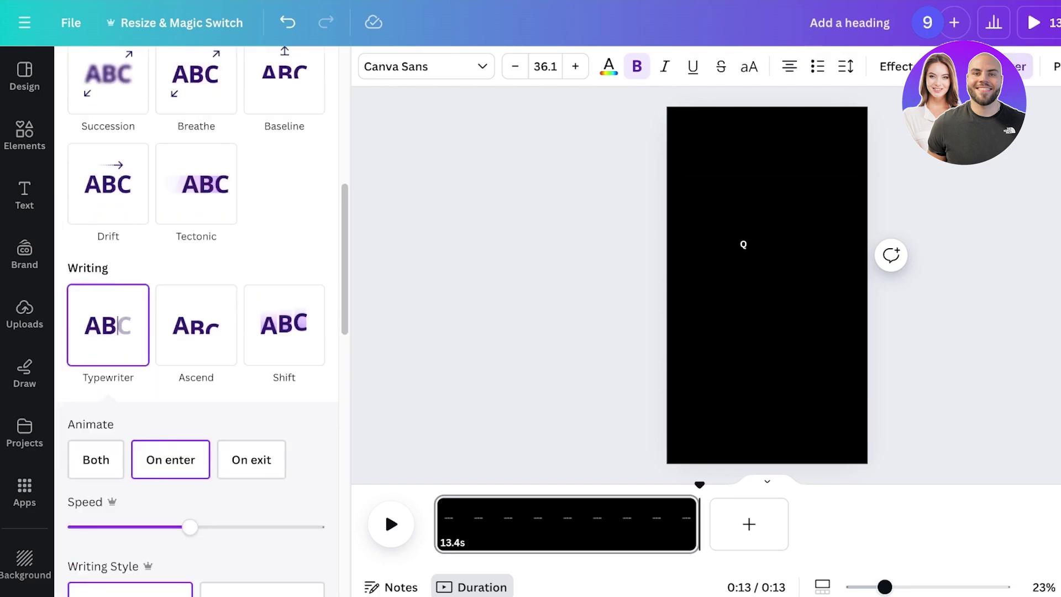
scroll(198, 332, "down", 4)
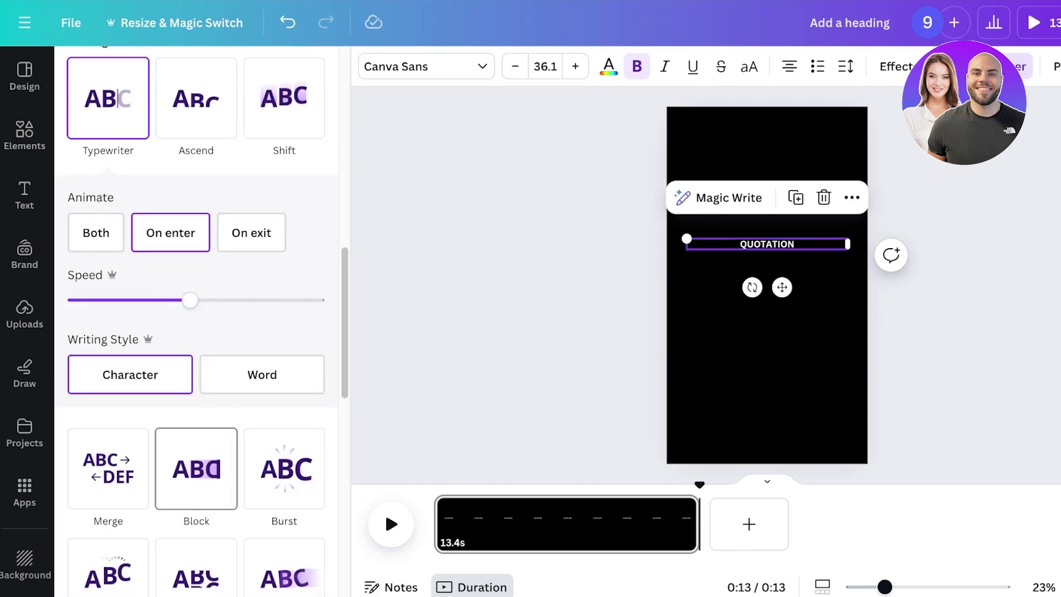
scroll(197, 387, "down", 3)
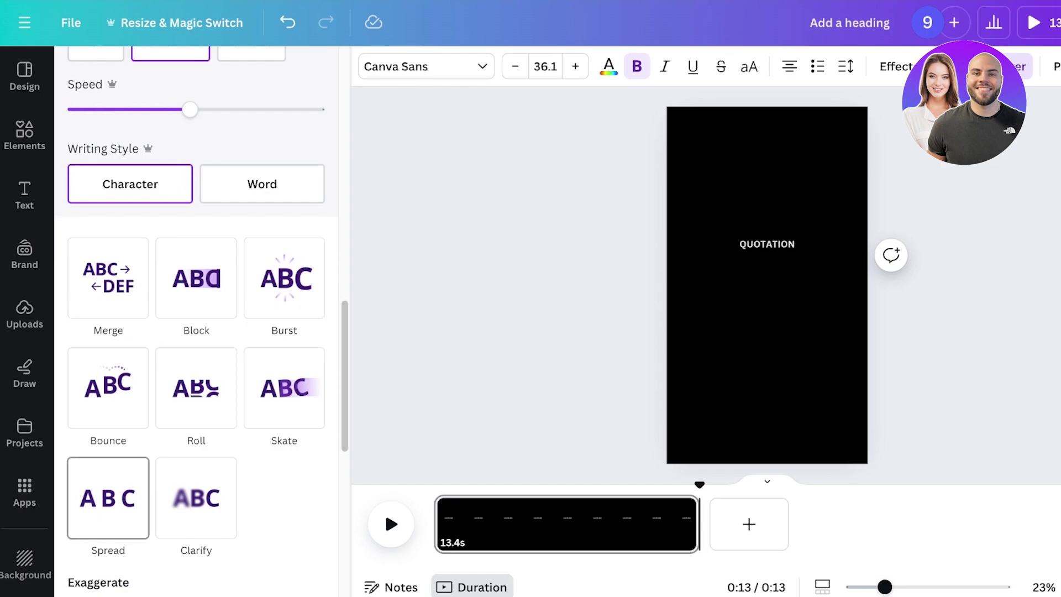
scroll(196, 414, "up", 8)
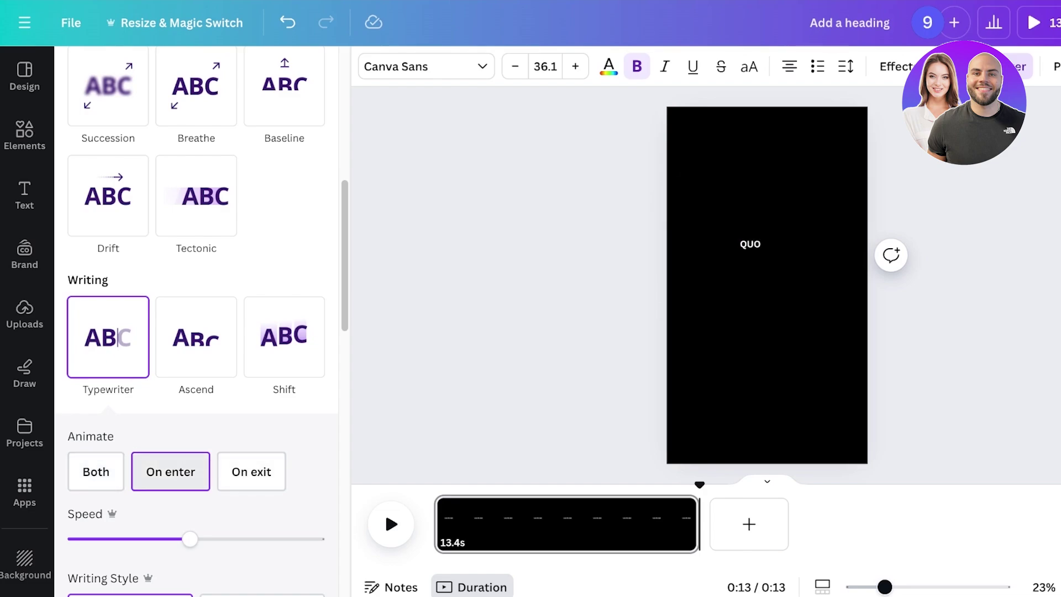
scroll(97, 471, "down", 1)
scroll(262, 393, "down", 3)
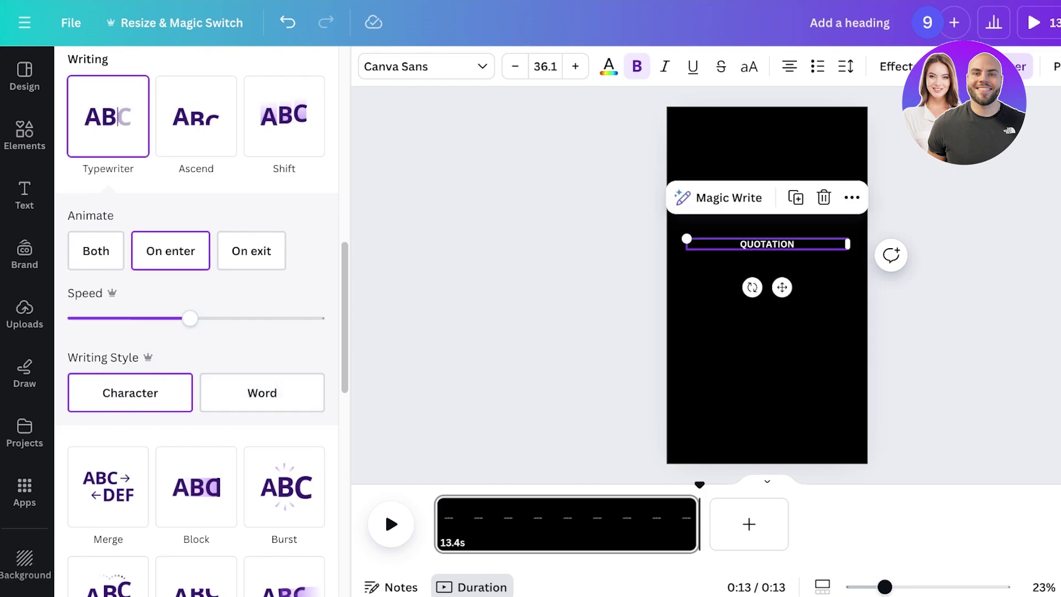
left_click(508, 284)
left_click(508, 285)
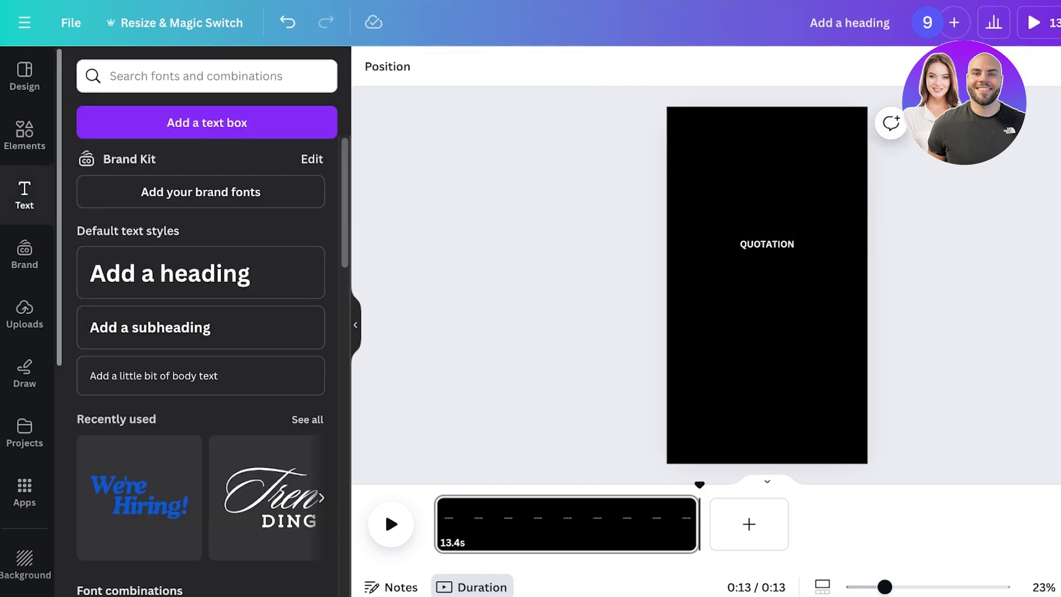
Search the graphics elements for "STYLE" and place the starburst graphic over the upper-right corner of the black page.
left_click(24, 135)
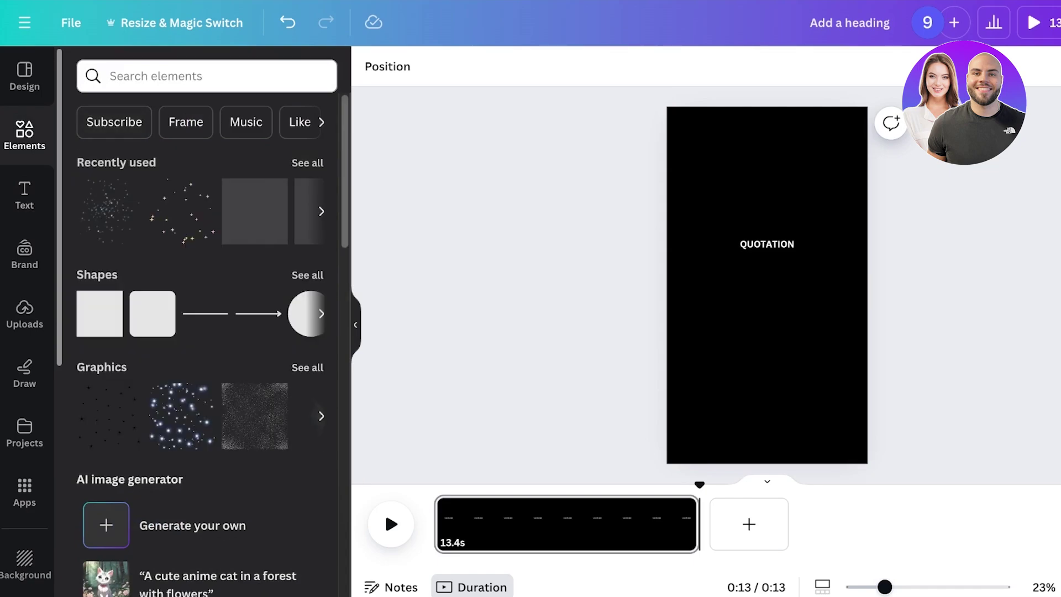
left_click(166, 76)
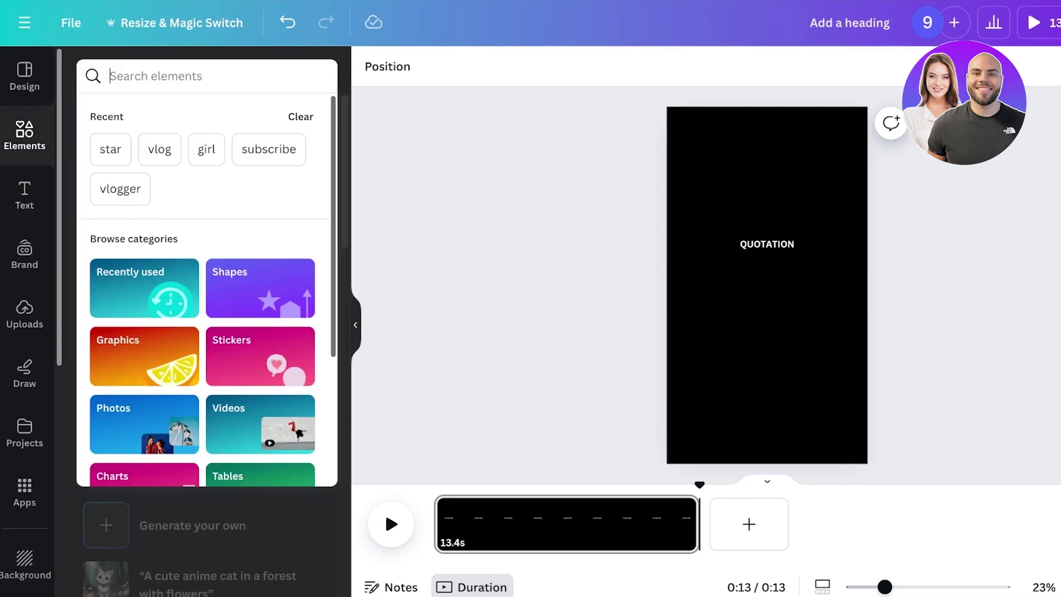
type("STYLE")
key("Return")
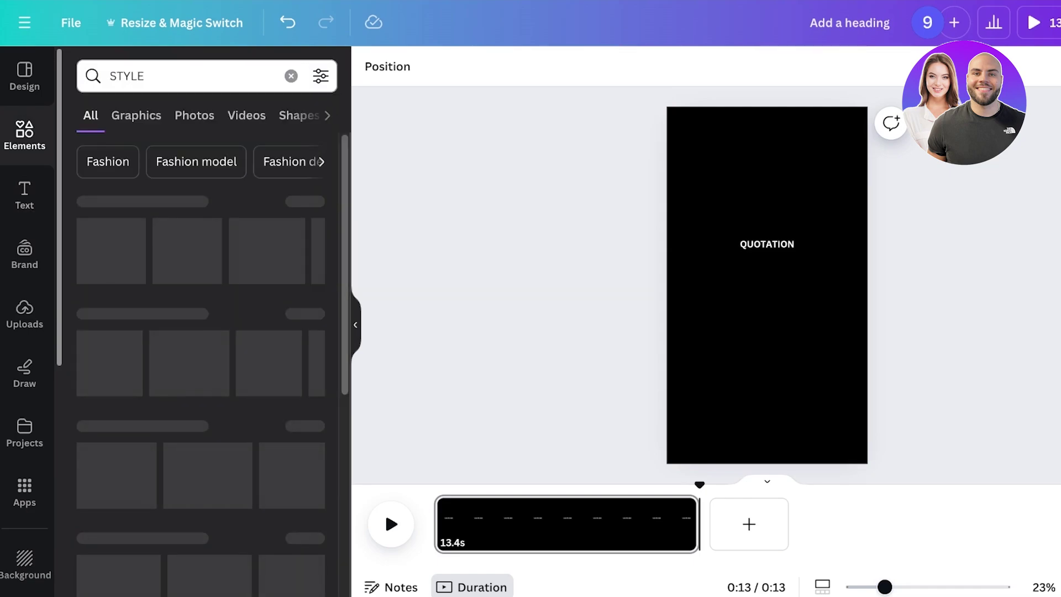
left_click(136, 115)
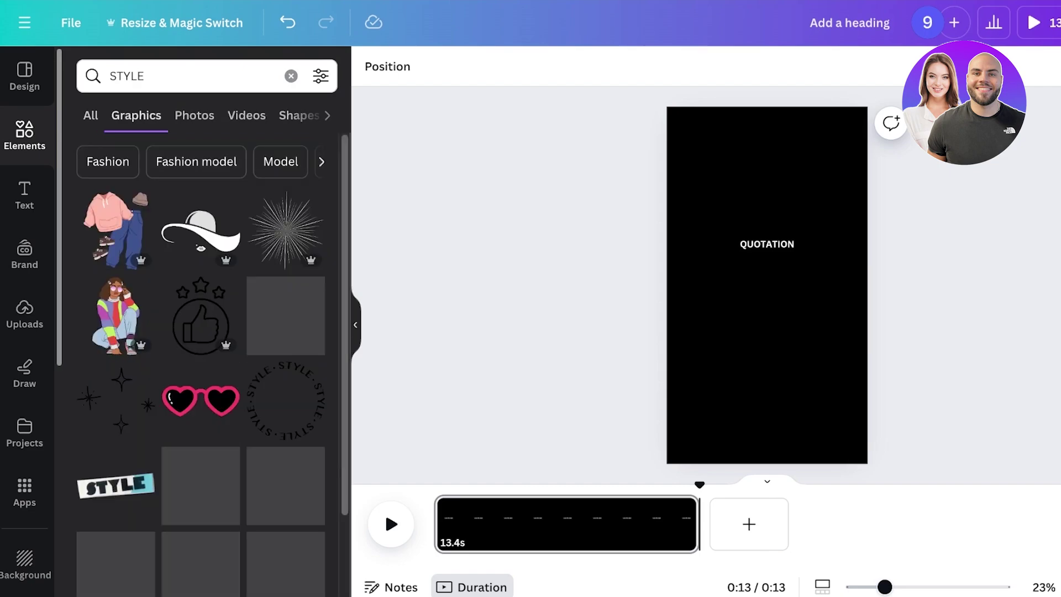
left_click(286, 231)
left_click_drag(767, 285, 847, 136)
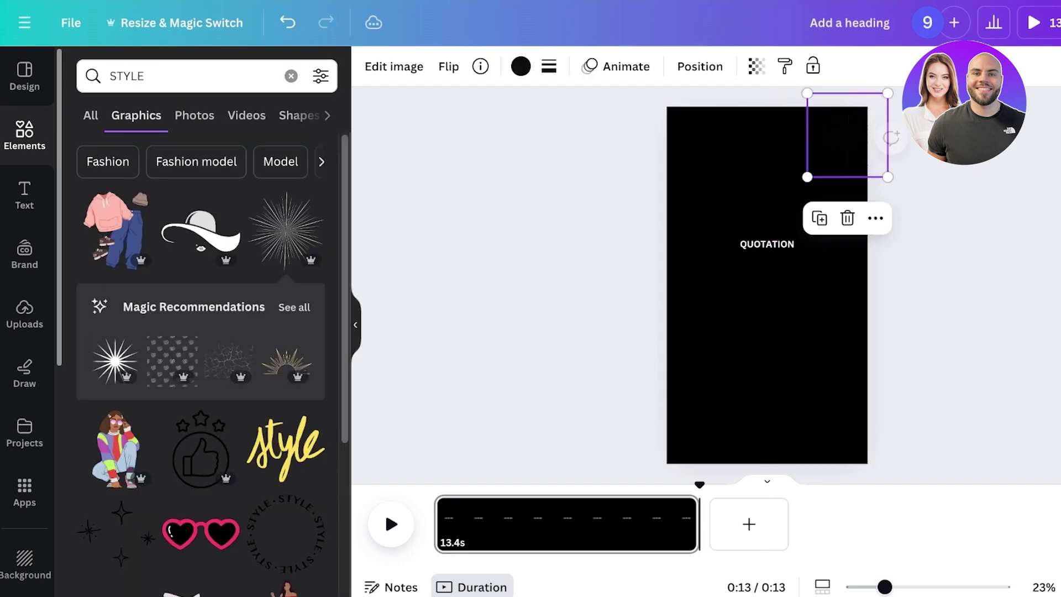
Add a second, thinner-rayed starburst from the graphics results, colour it white and place it small near the page's lower-left corner.
scroll(201, 364, "down", 8)
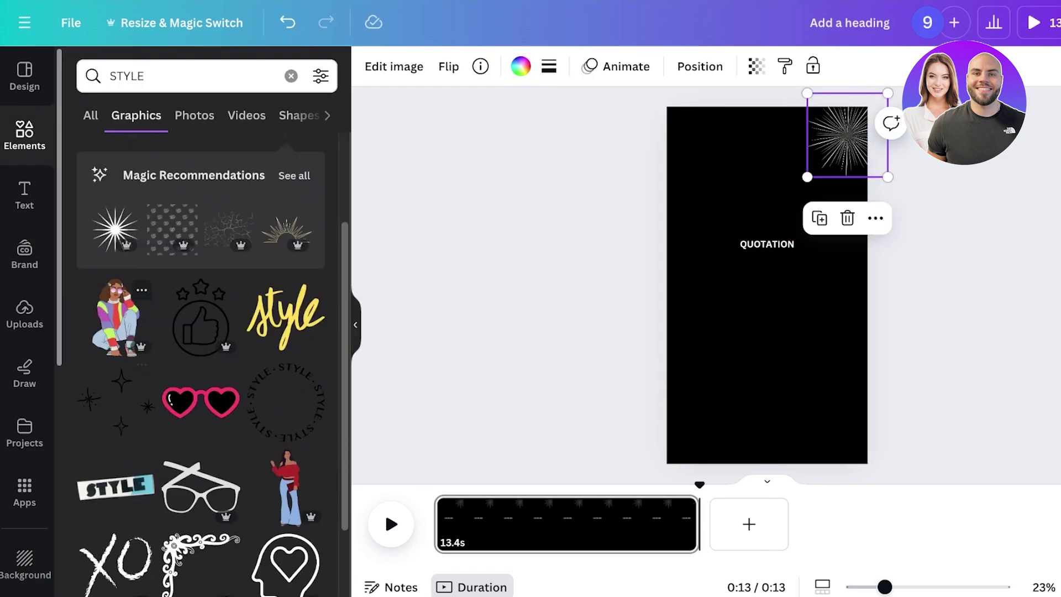
scroll(201, 365, "down", 7)
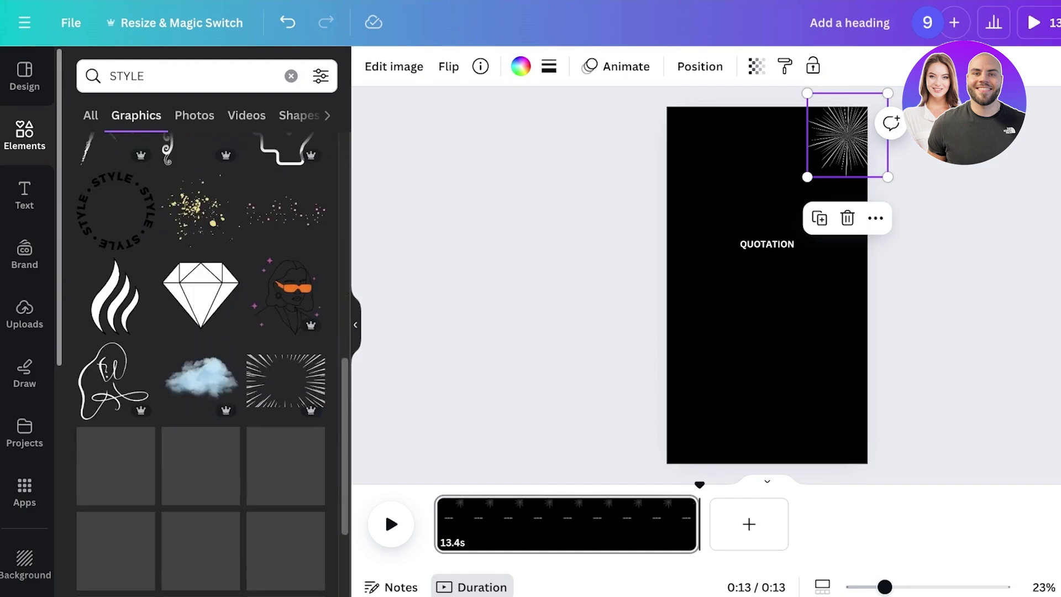
scroll(243, 387, "down", 3)
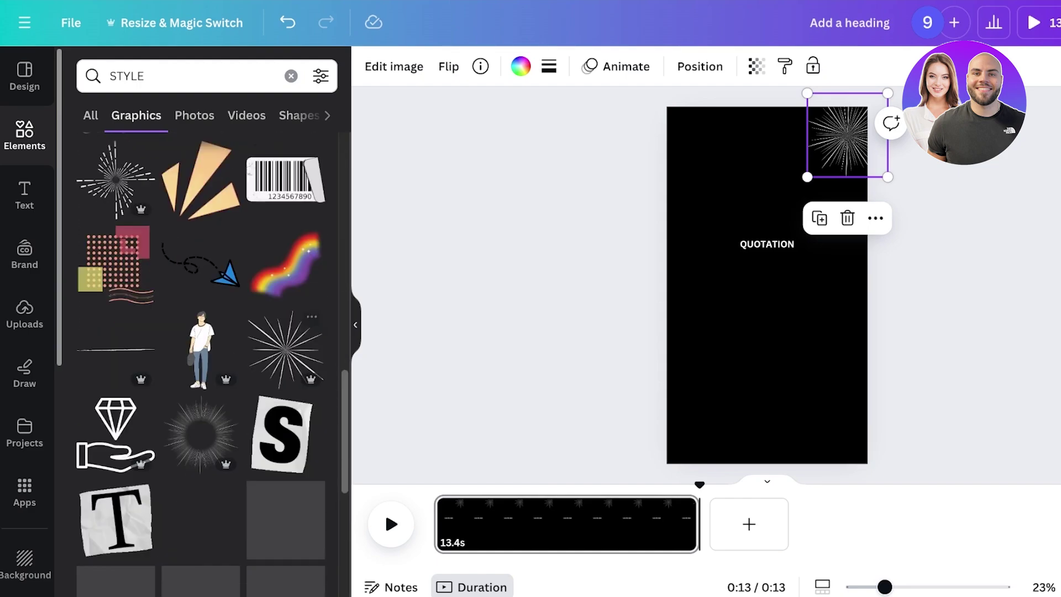
left_click(286, 310)
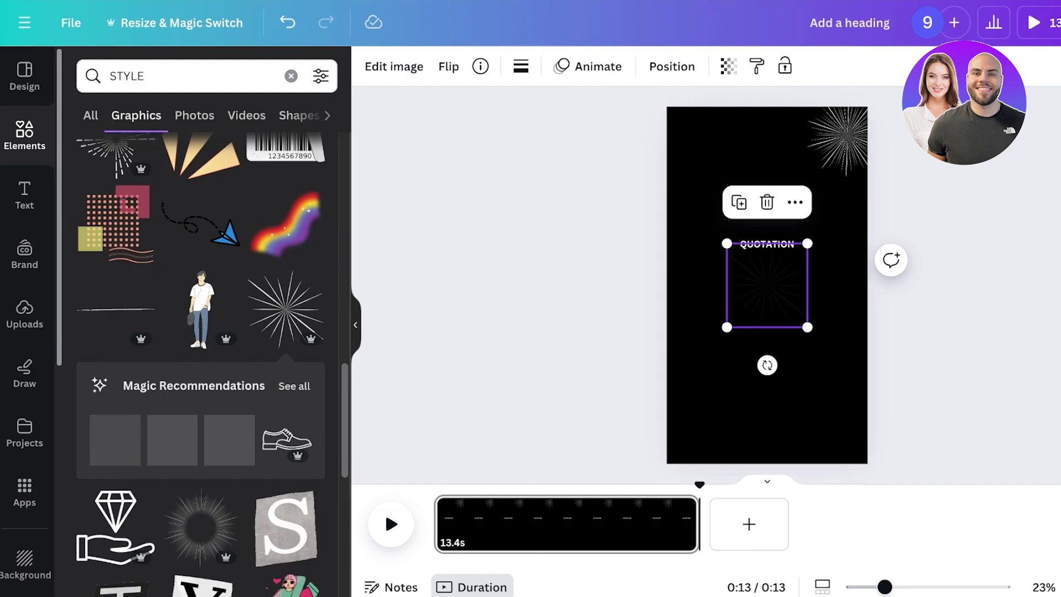
left_click(521, 66)
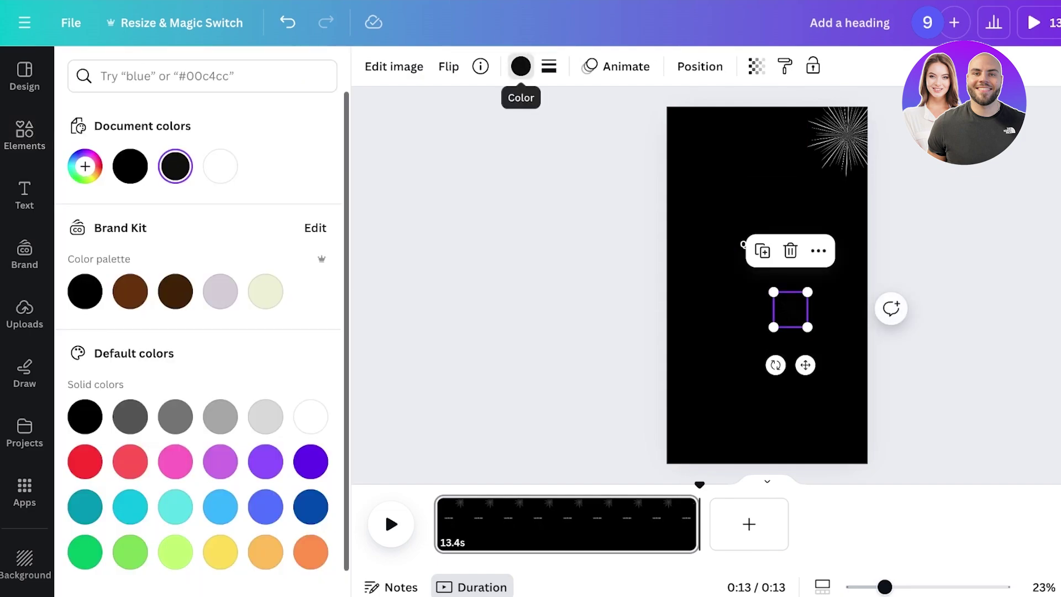
left_click(220, 166)
left_click_drag(790, 310, 694, 436)
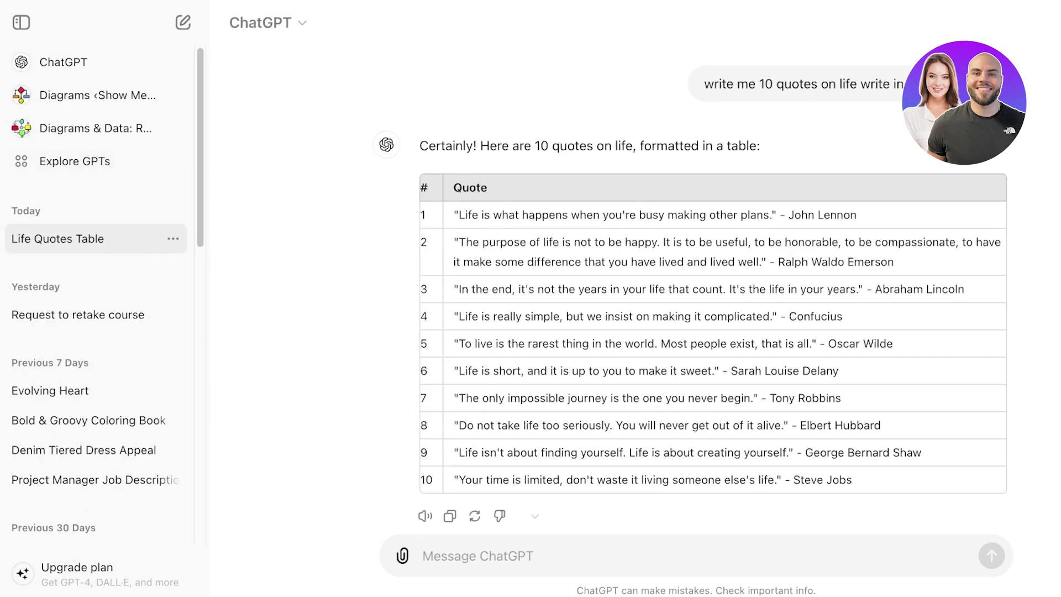
Switch to ChatGPT and copy the whole table of 10 quotes on life.
scroll(696, 298, "up", 1)
left_click_drag(420, 187, 855, 481)
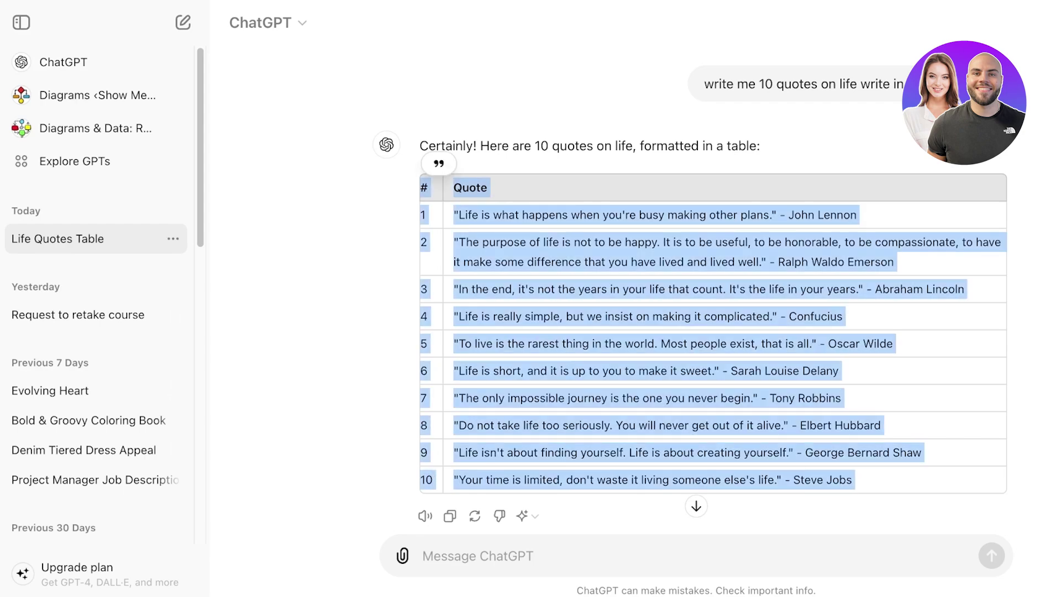
scroll(693, 284, "down", 1)
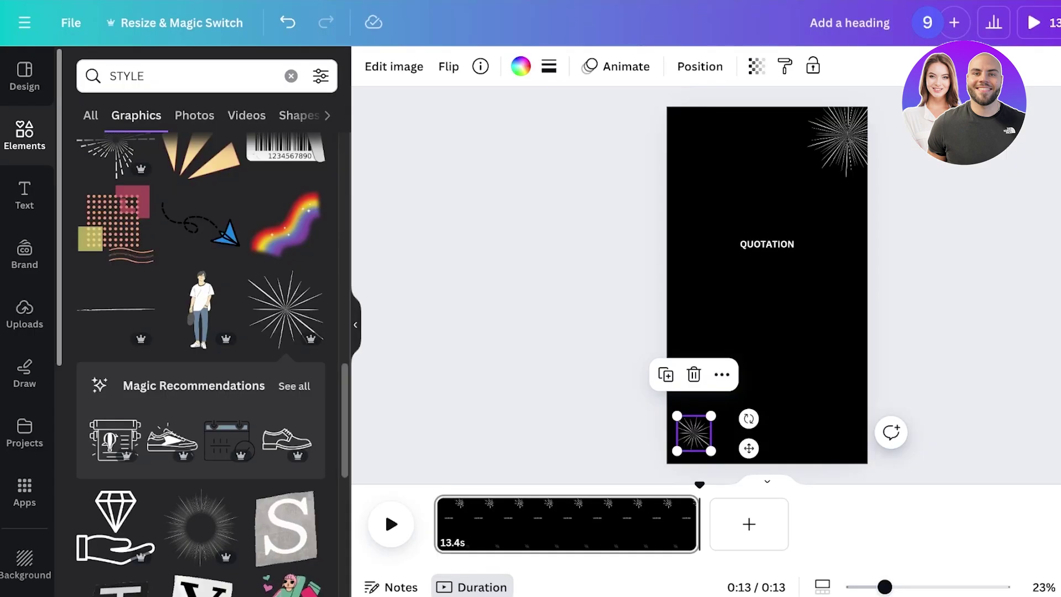
Return to the Canva design, find the Bulk create app by searching for "bulk", and start entering its data manually.
key("Escape")
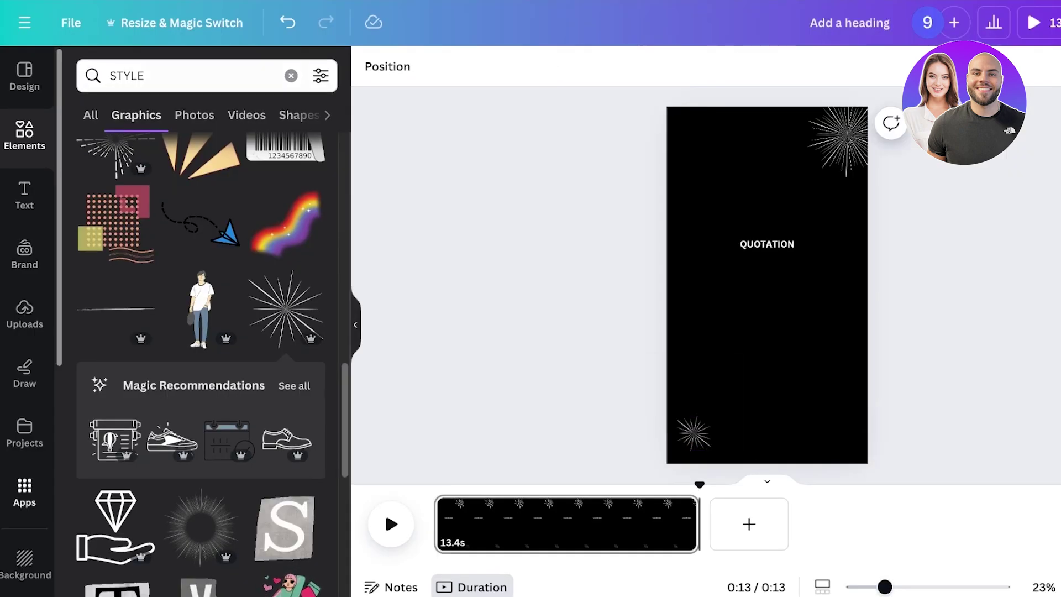
left_click(24, 492)
left_click(206, 76)
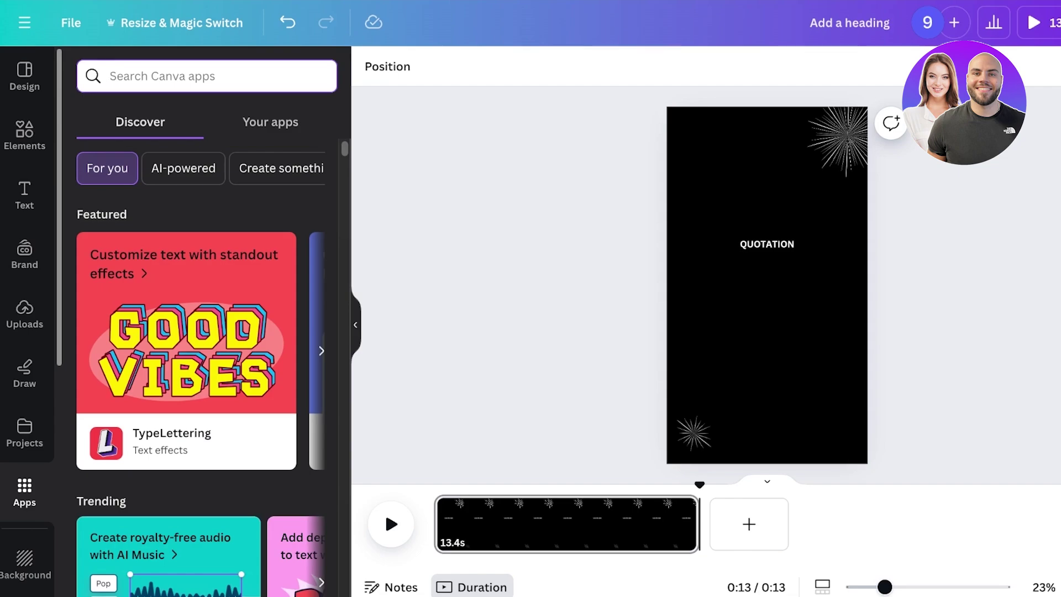
type("bulk")
key("Return")
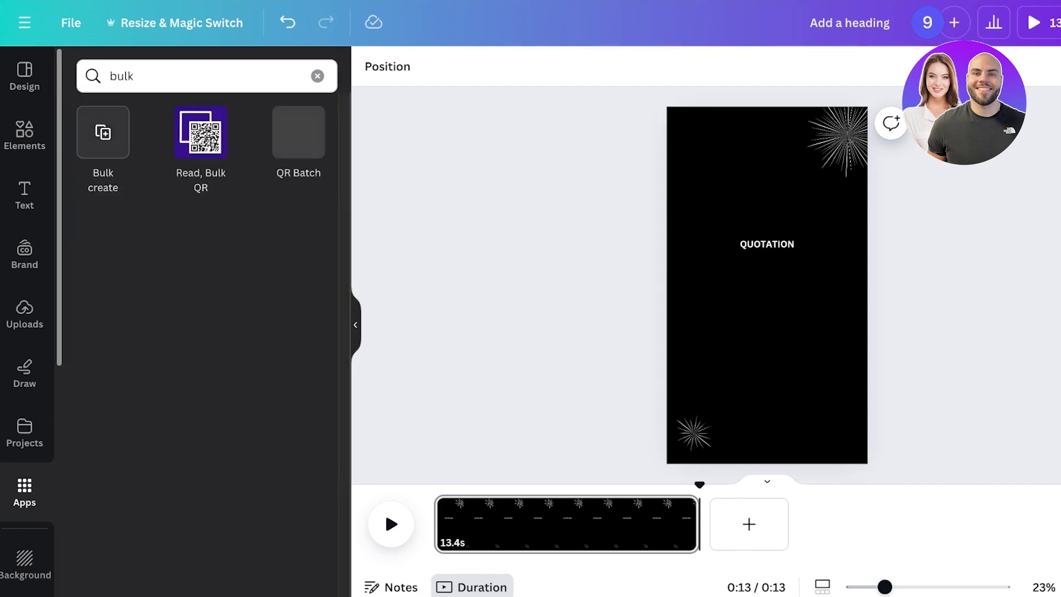
left_click(103, 133)
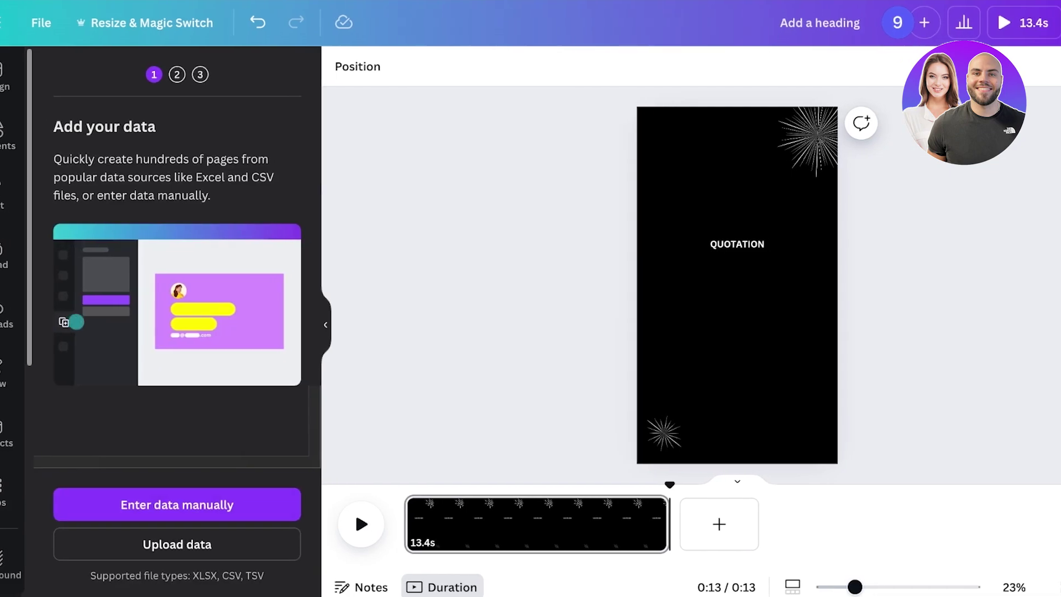
left_click(145, 505)
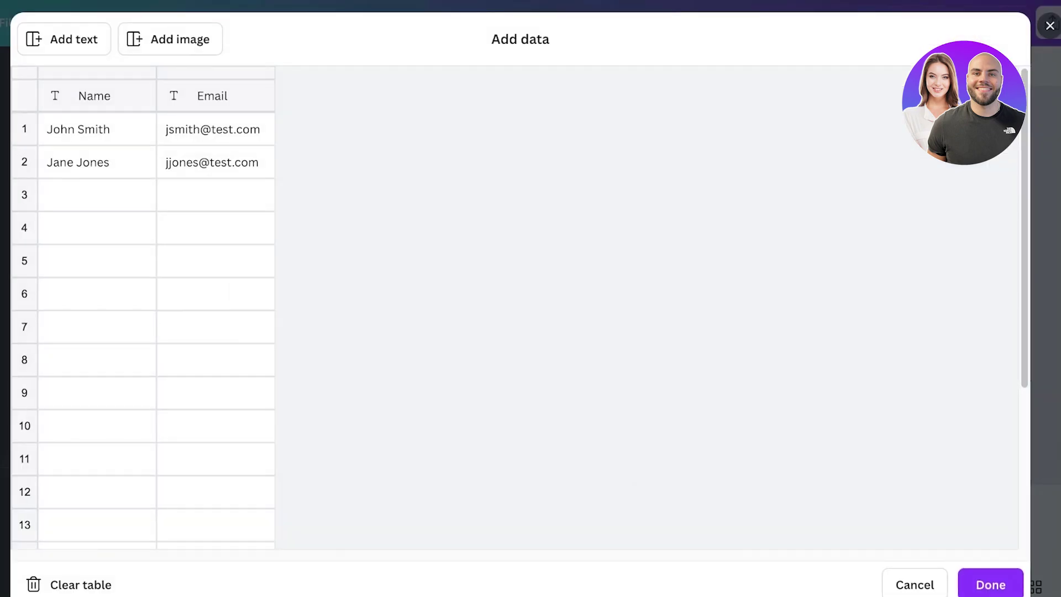
Delete the sample Email and Name columns from the bulk data table.
left_click(215, 194)
left_click(216, 96)
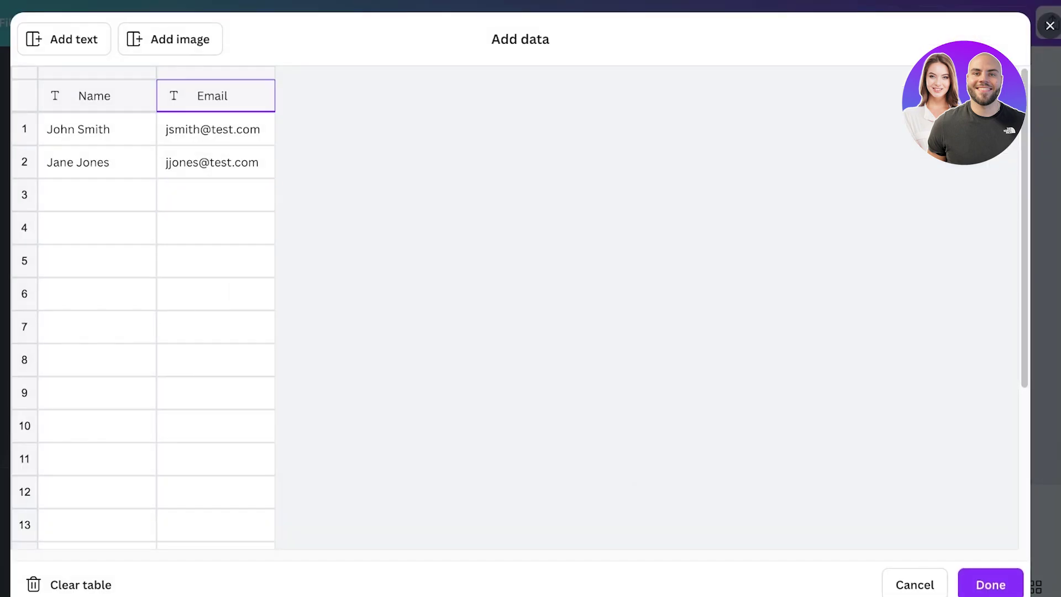
right_click(178, 94)
left_click(257, 195)
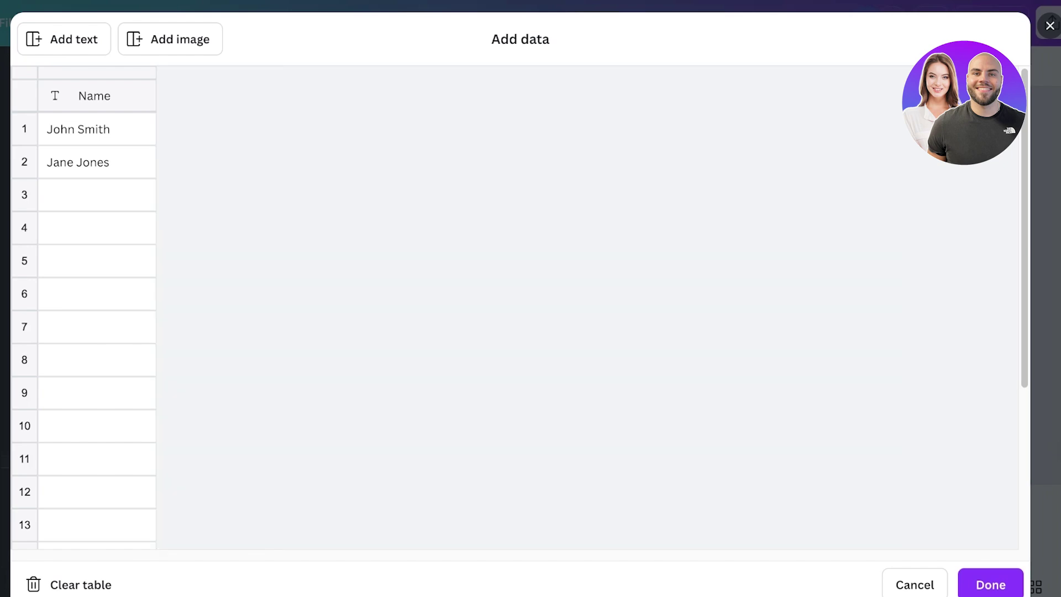
left_click(77, 95)
right_click(74, 93)
left_click(155, 193)
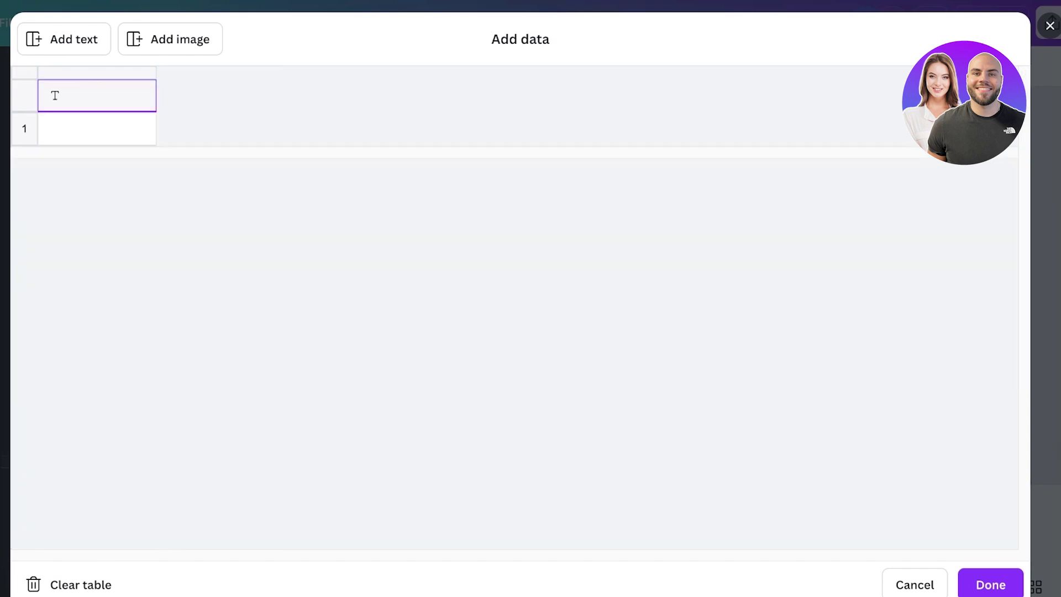
Paste the copied quotes into the data table, strip out the number column and the "Quote" header row, and save the data.
left_click(97, 128)
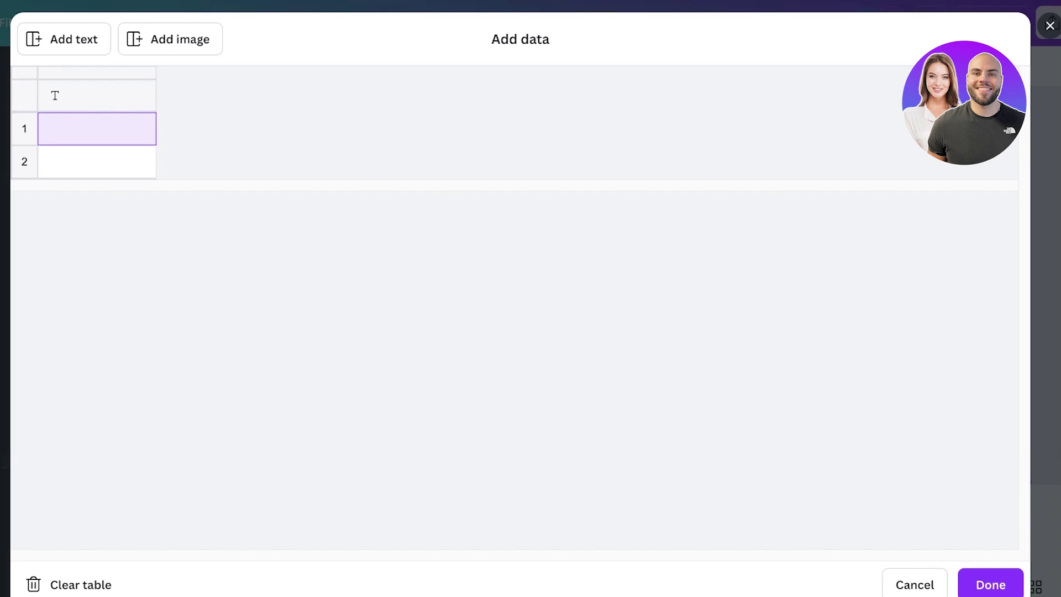
key("ctrl+v")
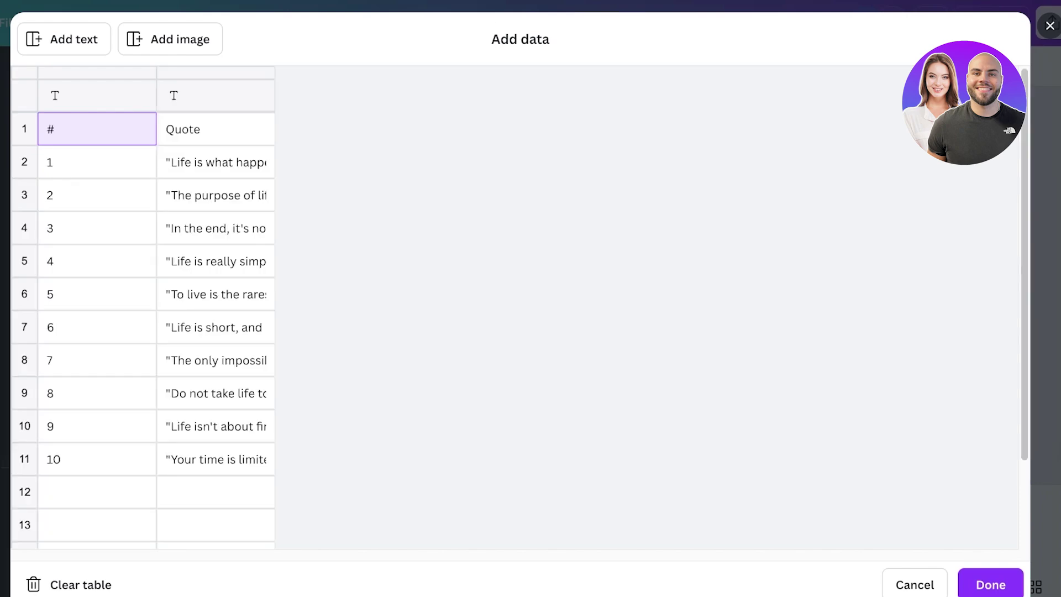
right_click(83, 103)
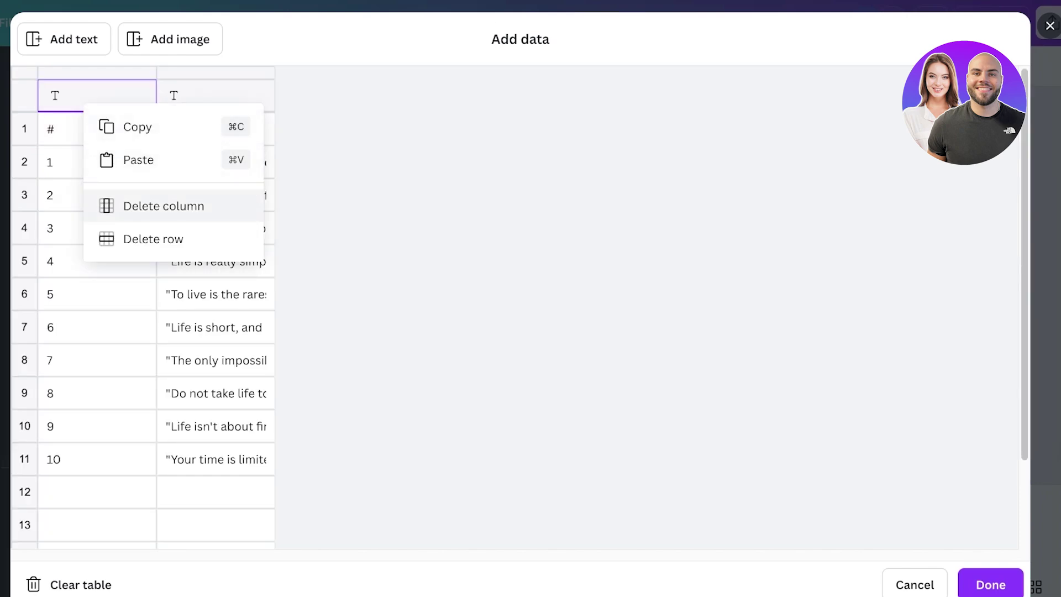
left_click(164, 206)
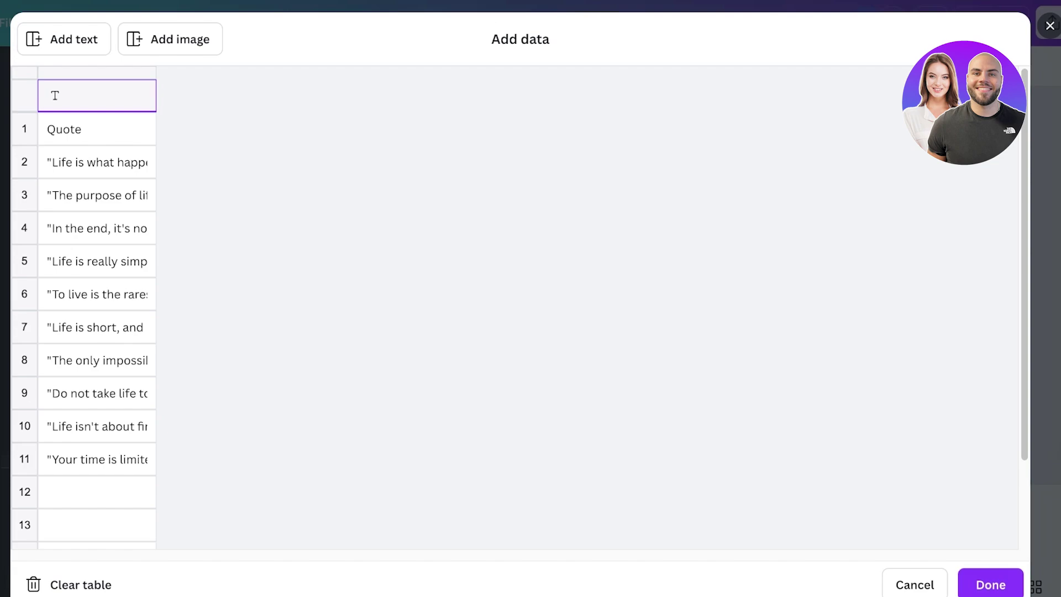
right_click(86, 127)
left_click(156, 261)
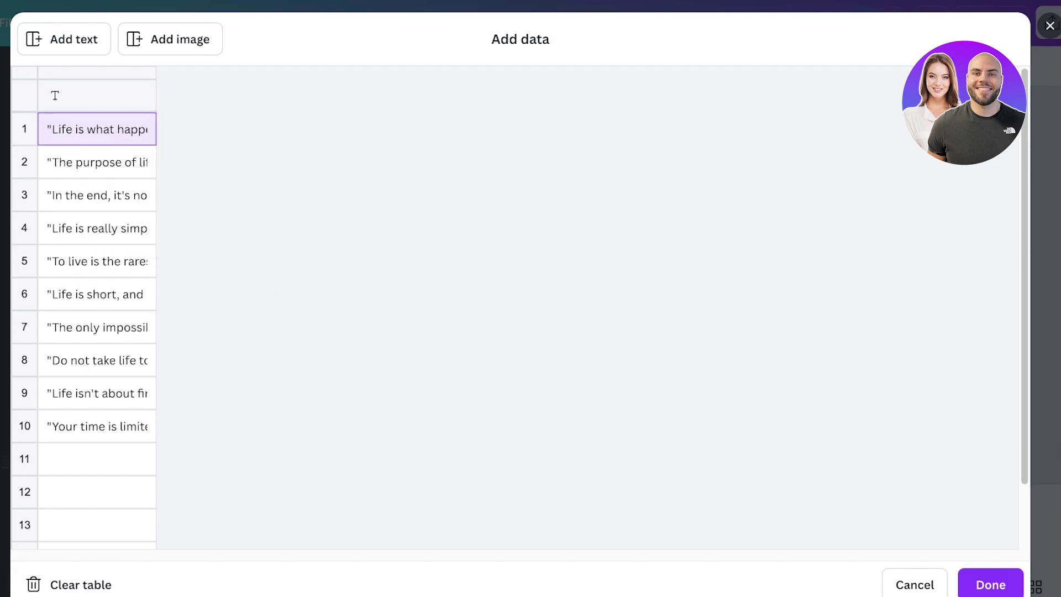
left_click(97, 96)
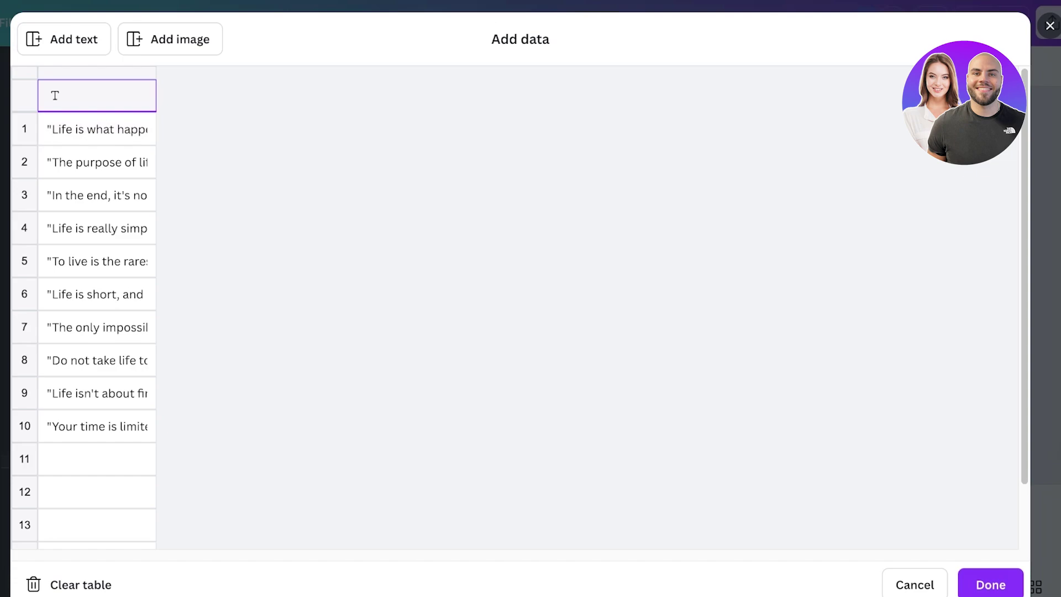
left_click(990, 584)
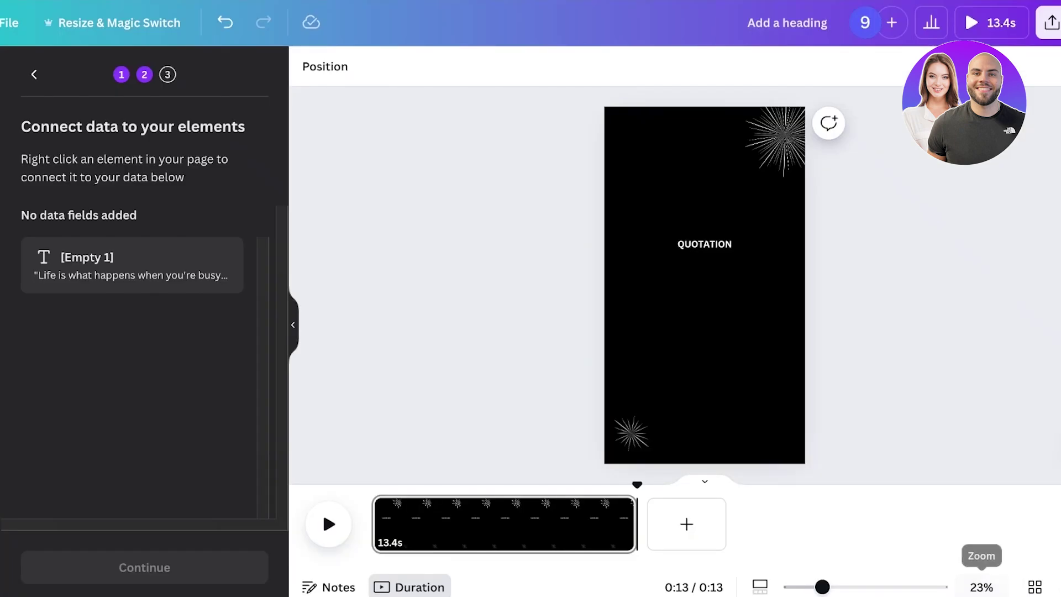
Connect the "QUOTATION" heading to the [Empty 1] data field and generate 10 designs from all the quotes.
left_click(705, 244)
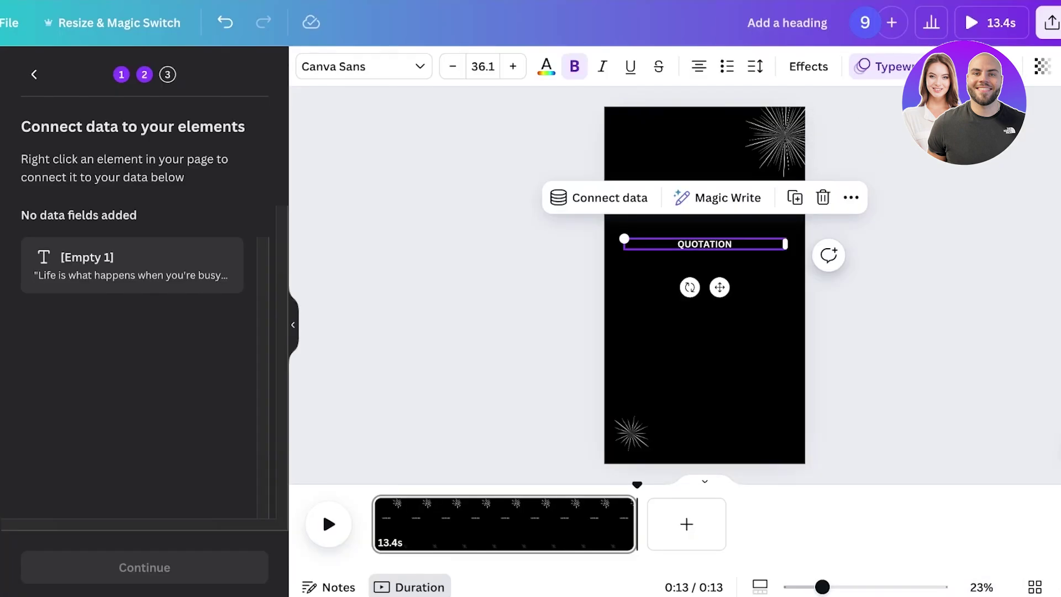
left_click(600, 197)
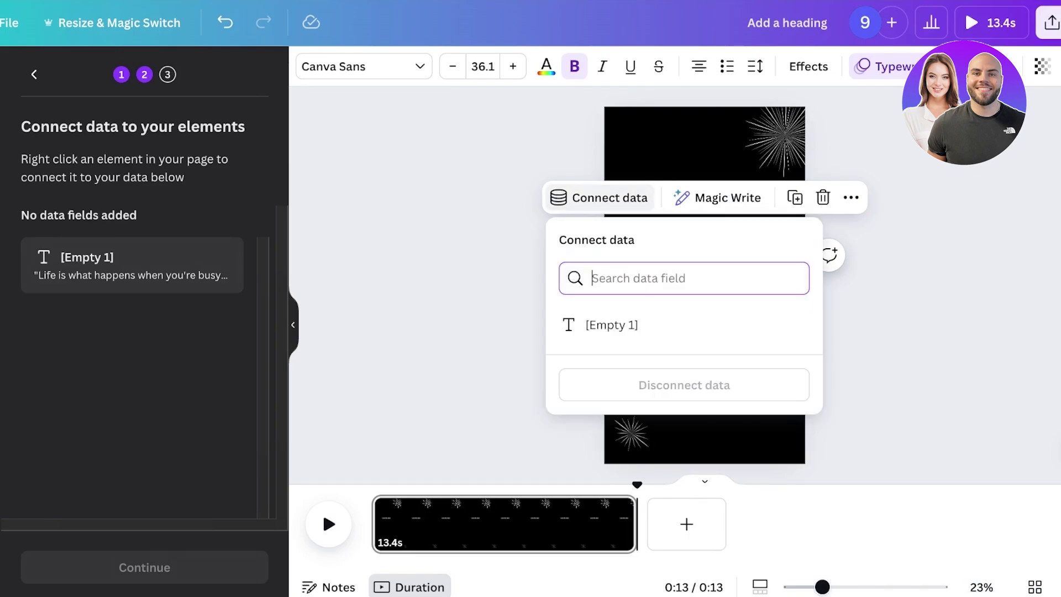
left_click(612, 324)
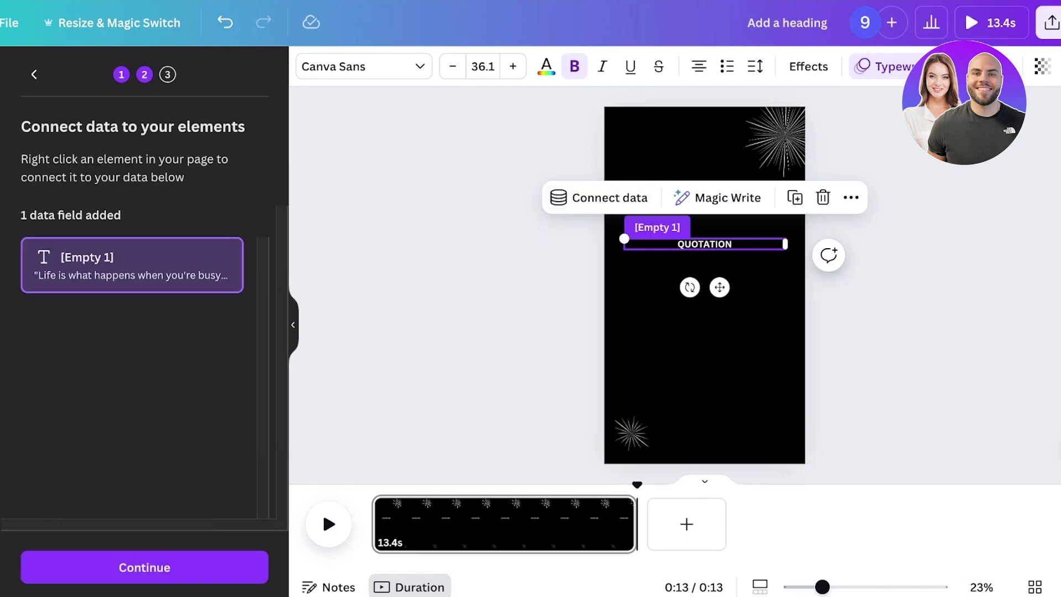
left_click(144, 568)
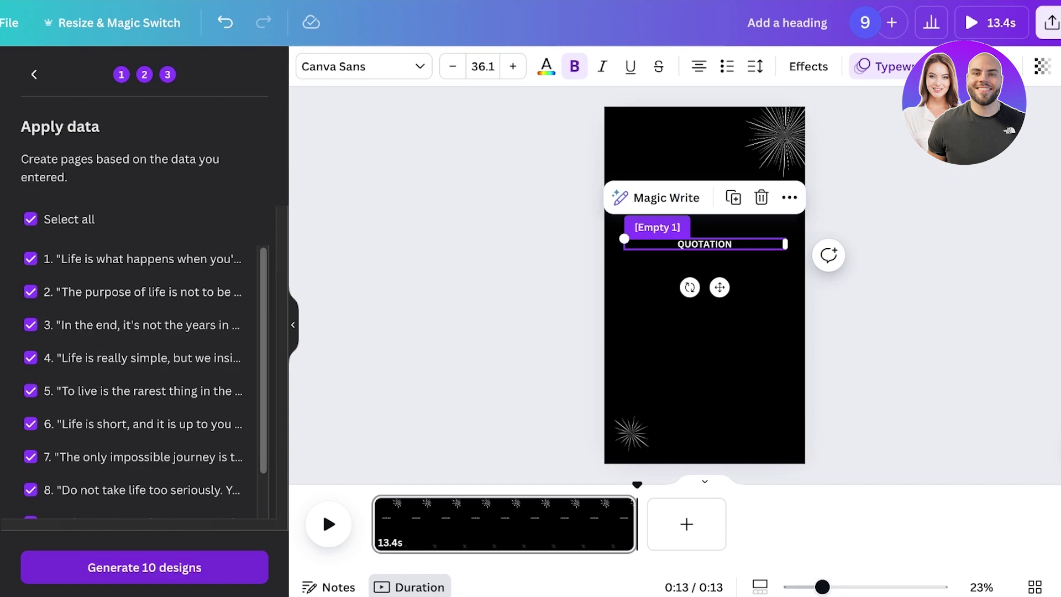
left_click(145, 567)
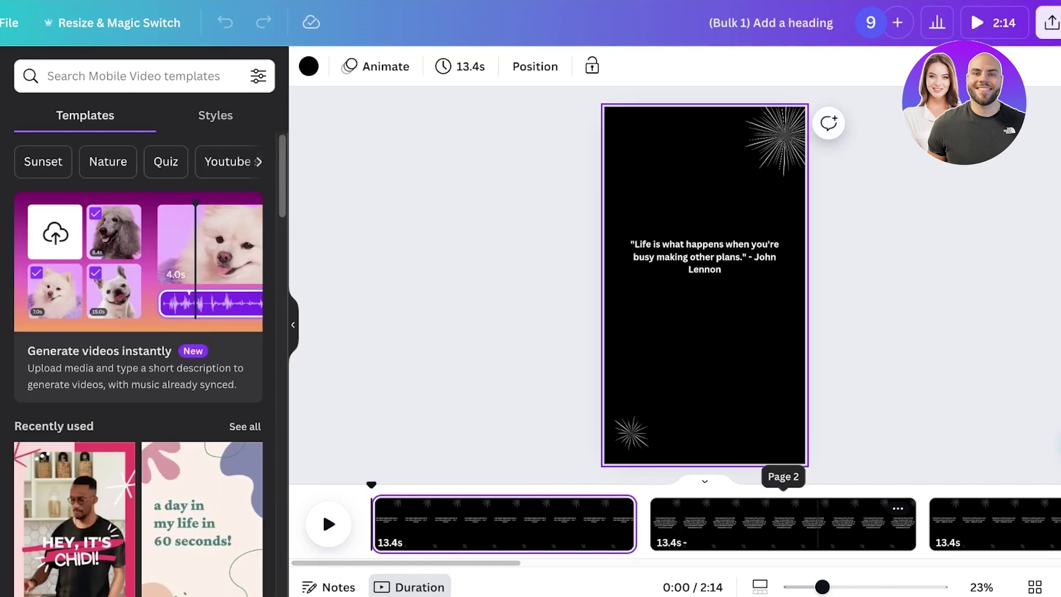
Play back the first two generated quote pages to check the typewriter text animation.
left_click(322, 508)
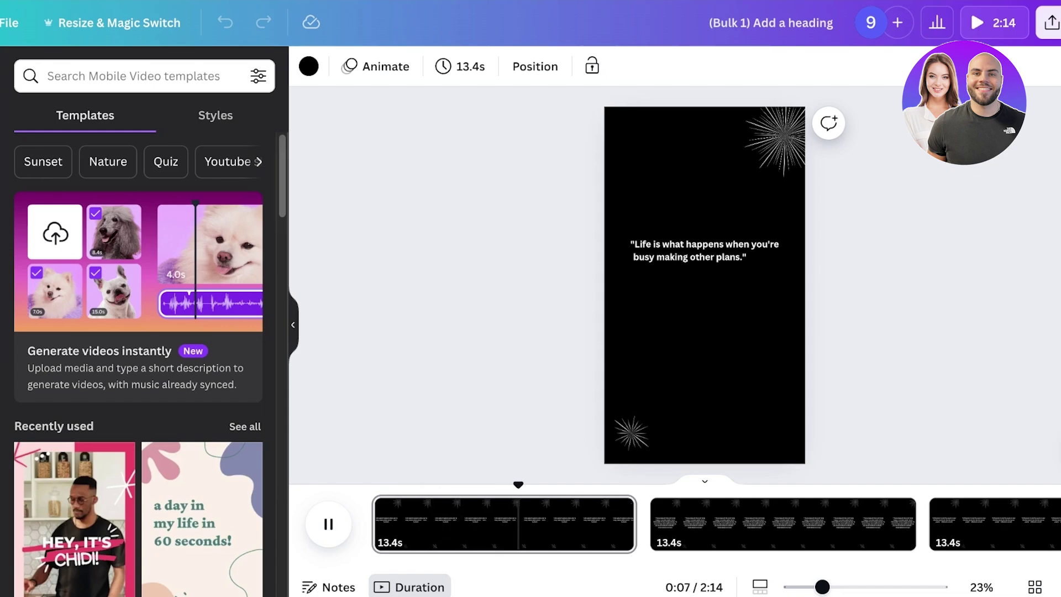
left_click(323, 509)
left_click(778, 524)
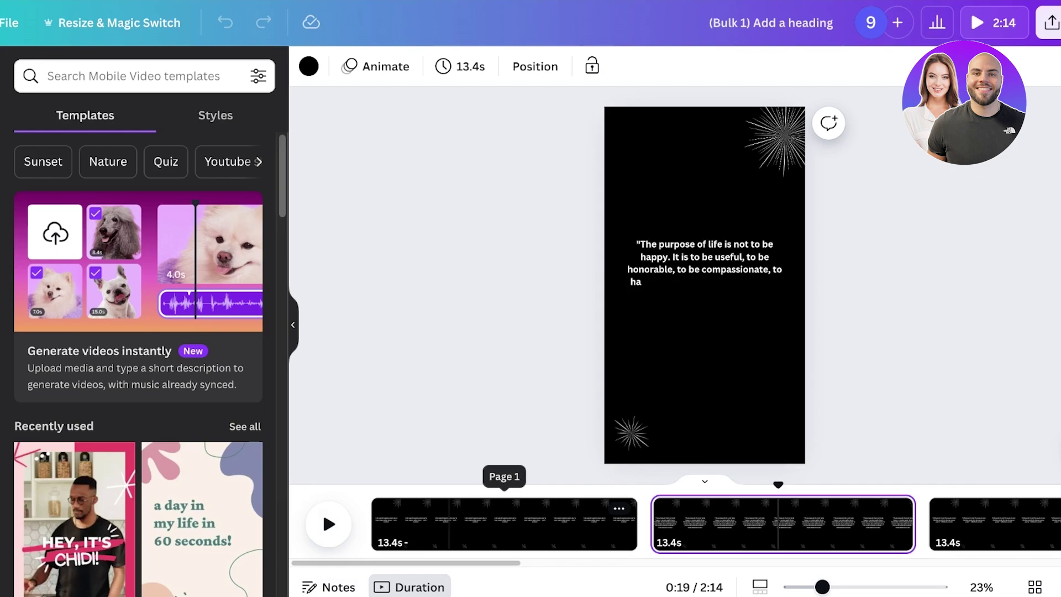
left_click(323, 508)
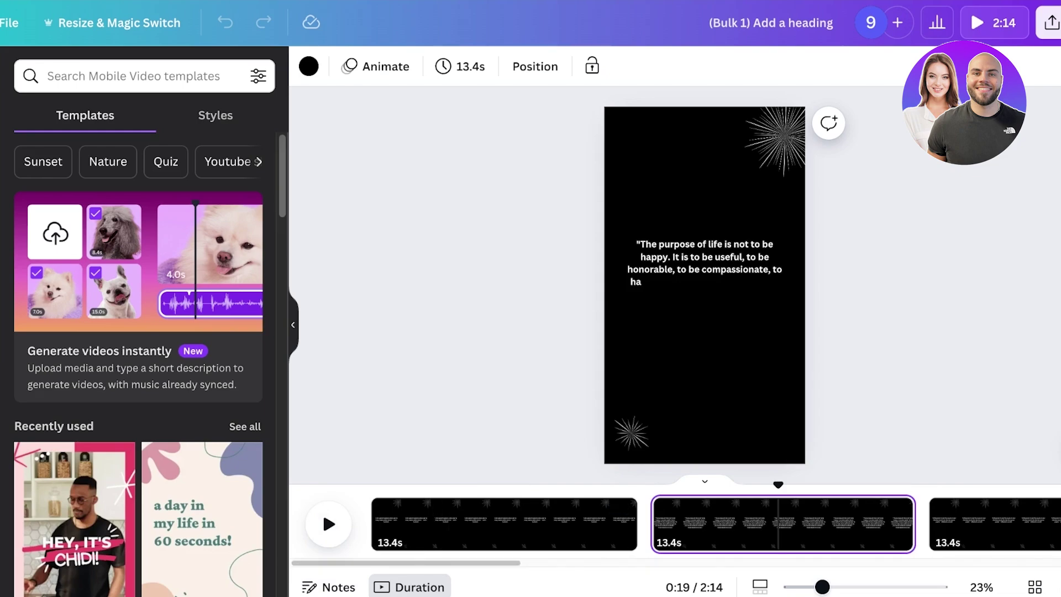